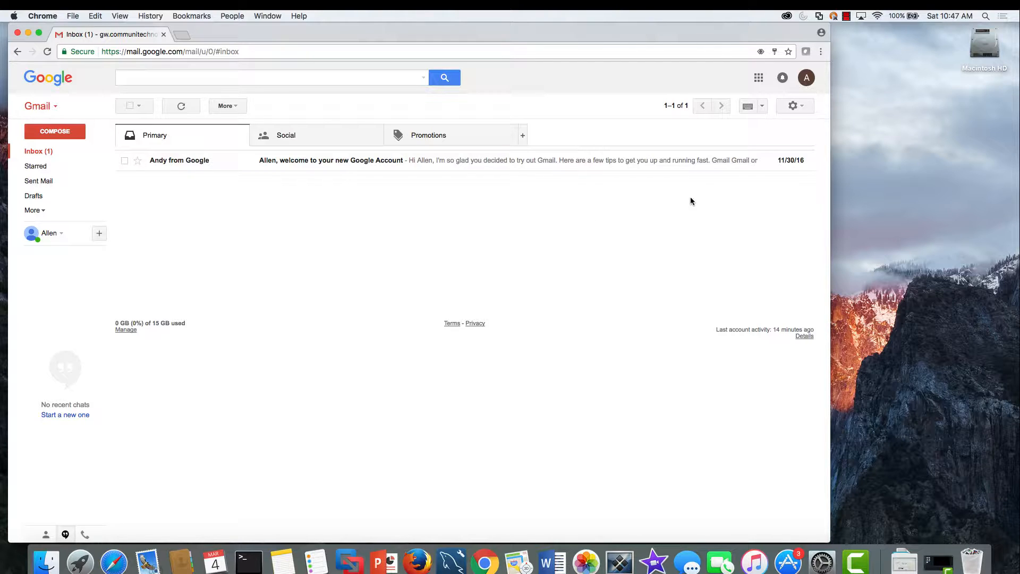
Switch from Gmail to Google Drive and create a new blank Google Sheets spreadsheet.
left_click(758, 80)
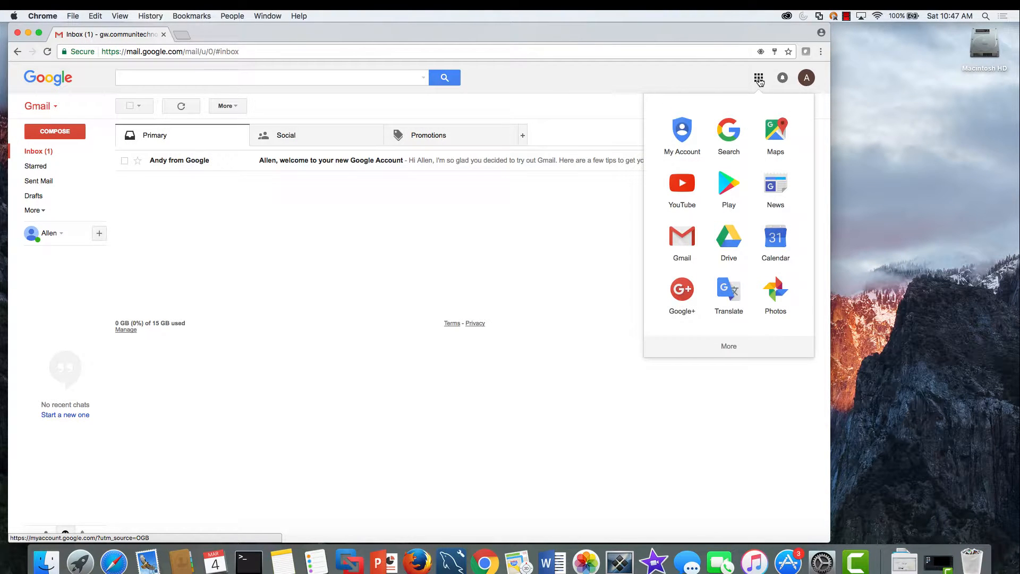
left_click(734, 237)
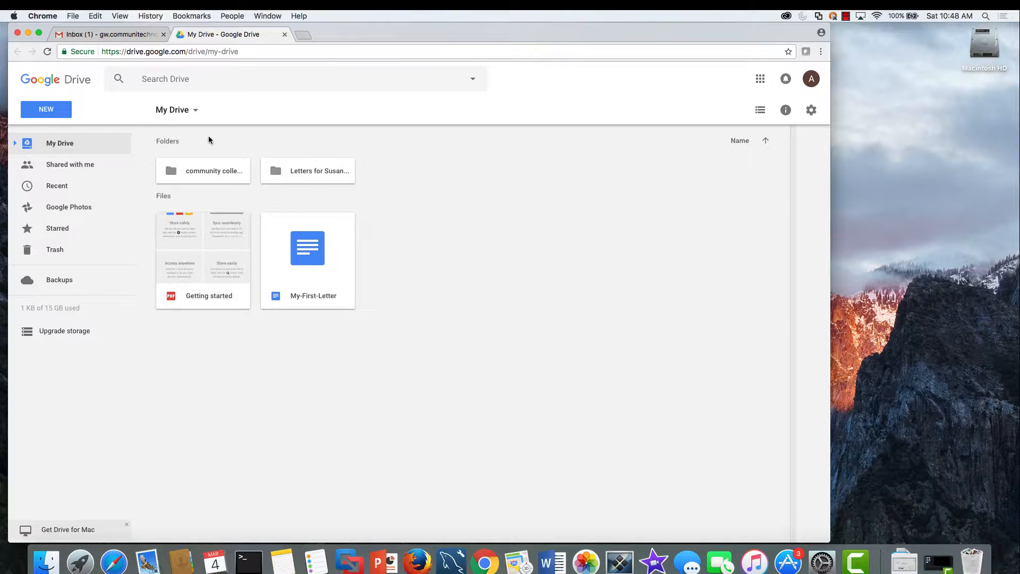
left_click(48, 110)
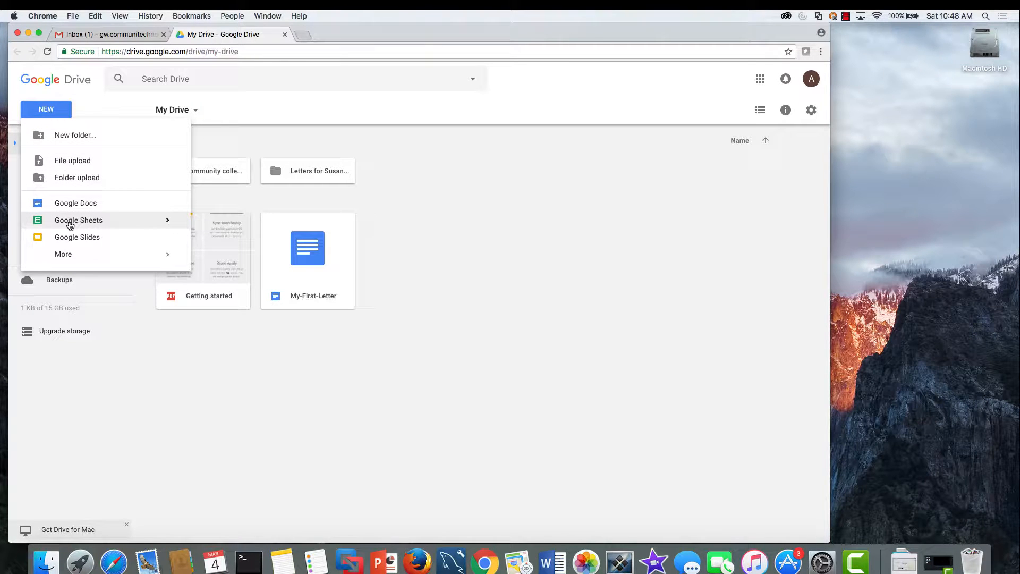
left_click(69, 222)
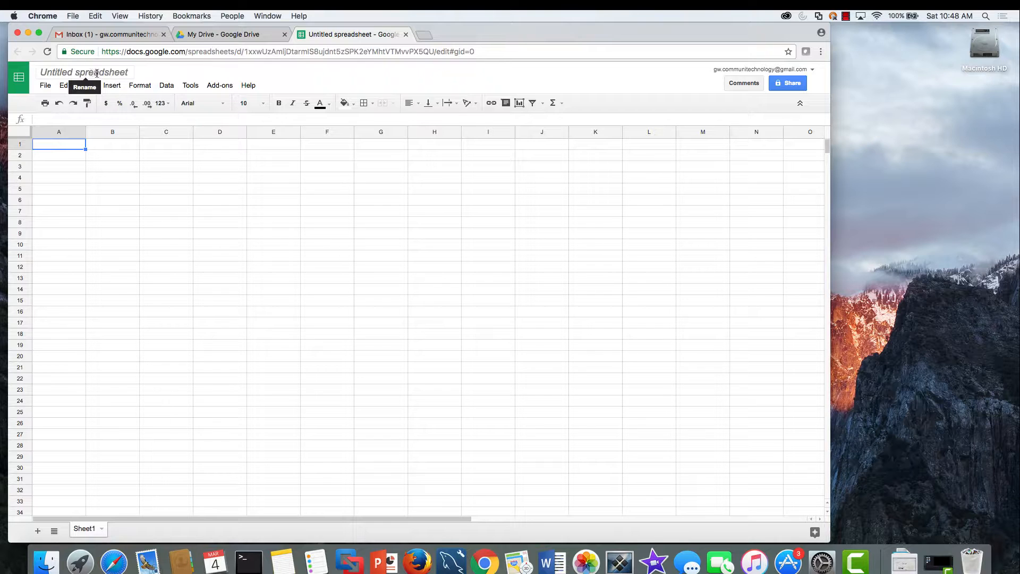
Rename the untitled spreadsheet as Cookies.
left_click(103, 73)
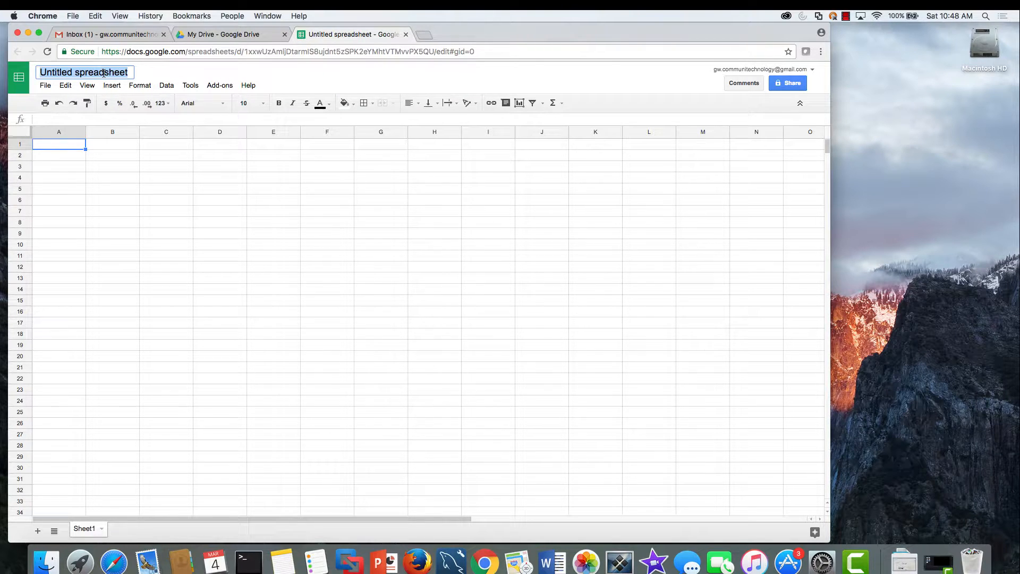
type("Cookies")
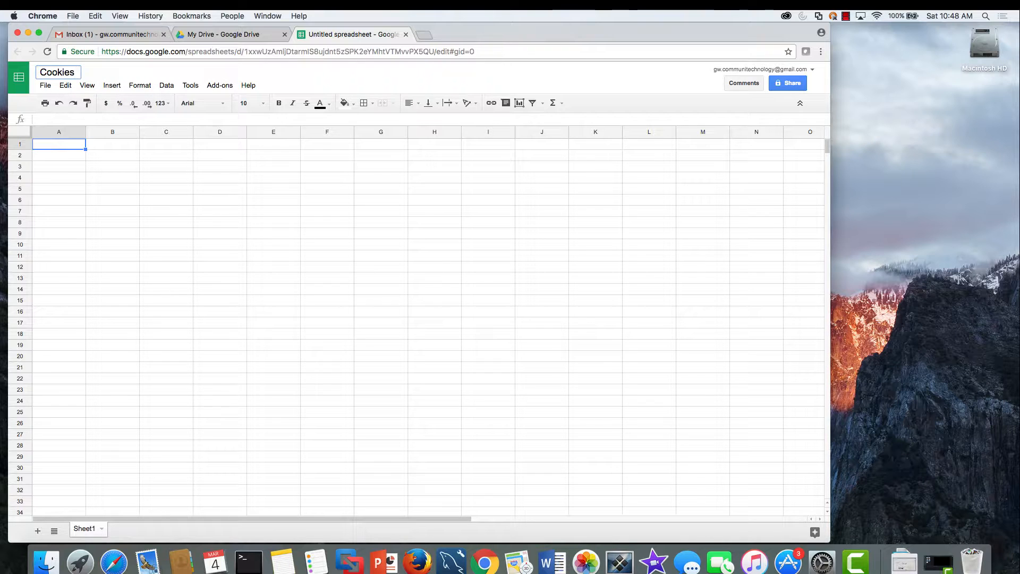
key("Return")
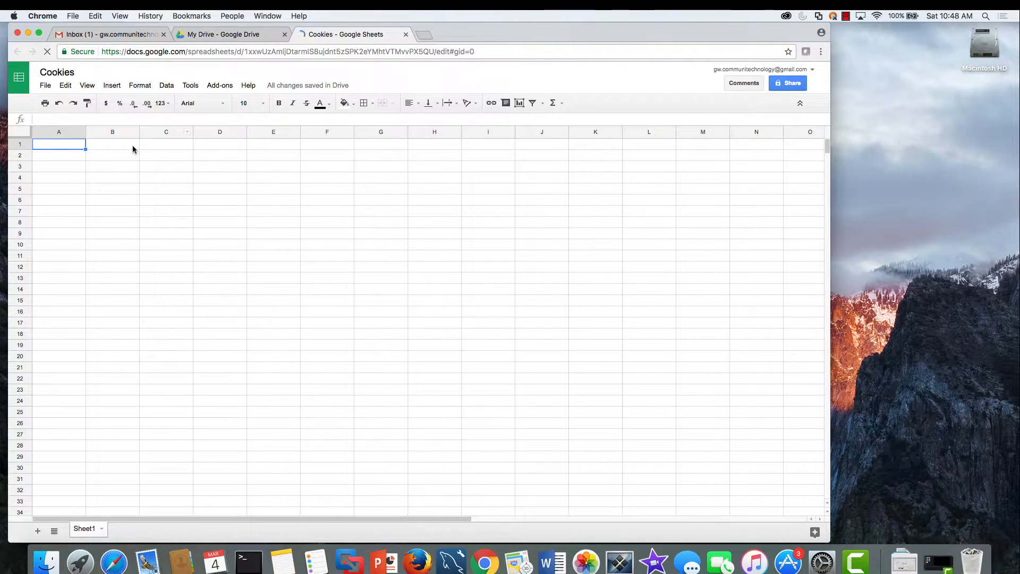
Enter the row labels Samoas, Thin Mints and Peanut Butter in cells A2 to A4.
left_click(67, 157)
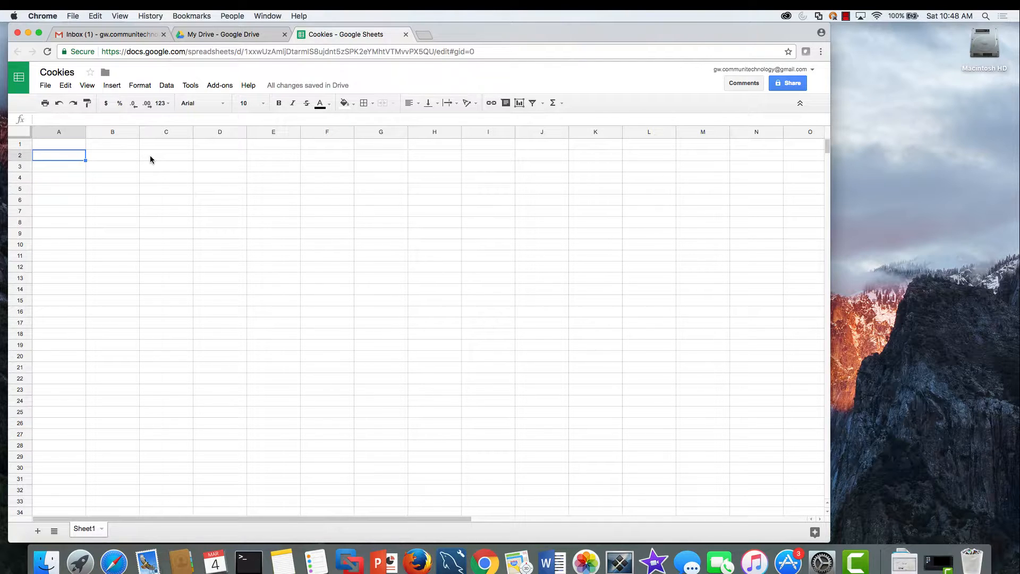
type("Samoas")
key("Return")
type("Thin Mints")
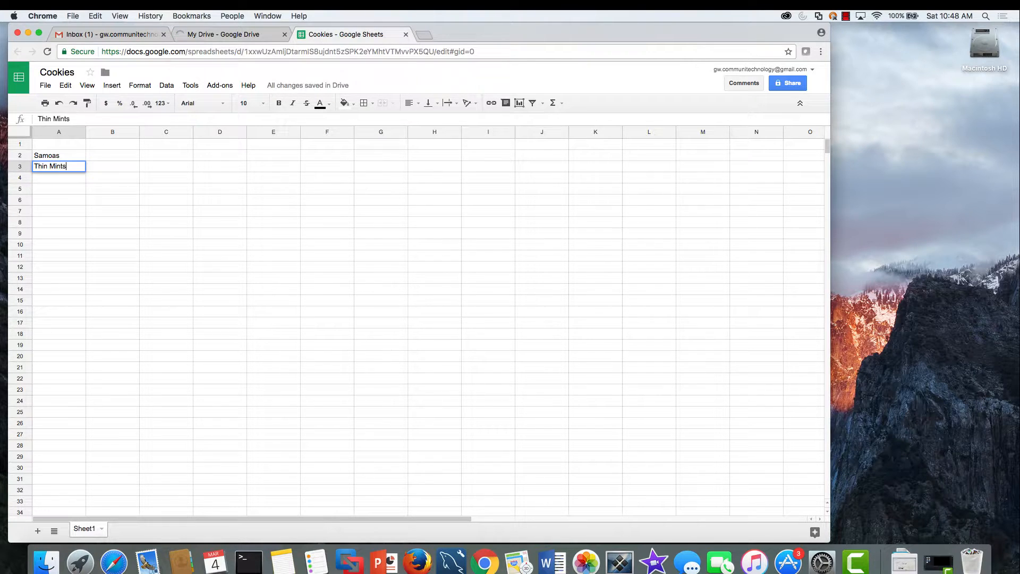
key("Return")
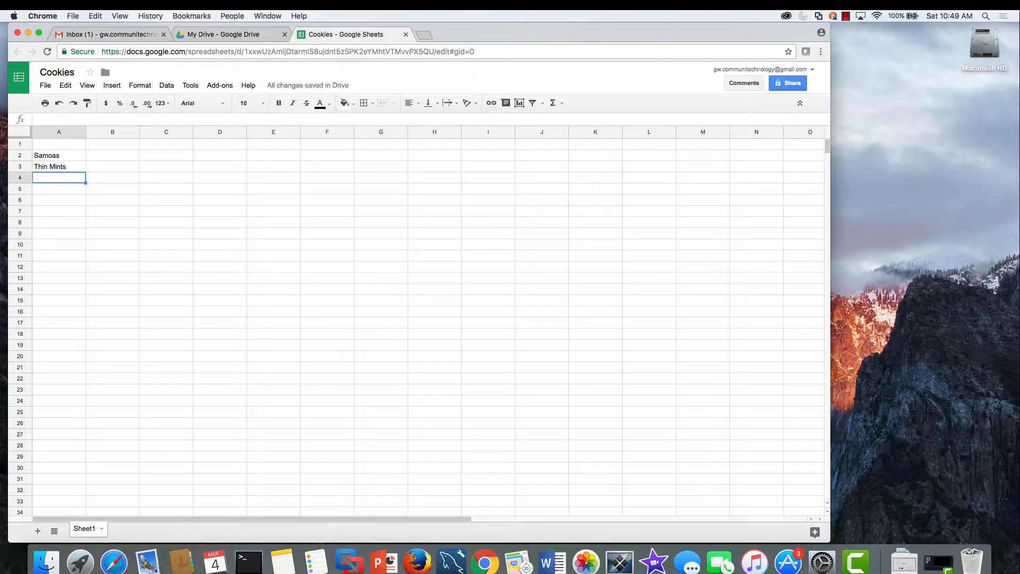
type("Peanut Butter")
key("Return")
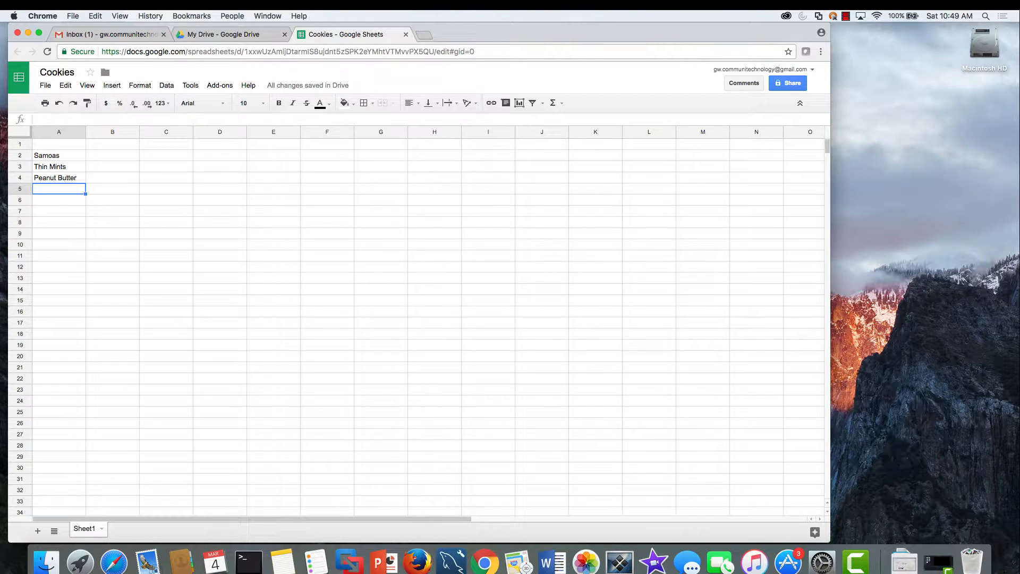
Enter the row label Chocolate in cell A5, correcting its spelling.
type("Chocaolate")
key("Return")
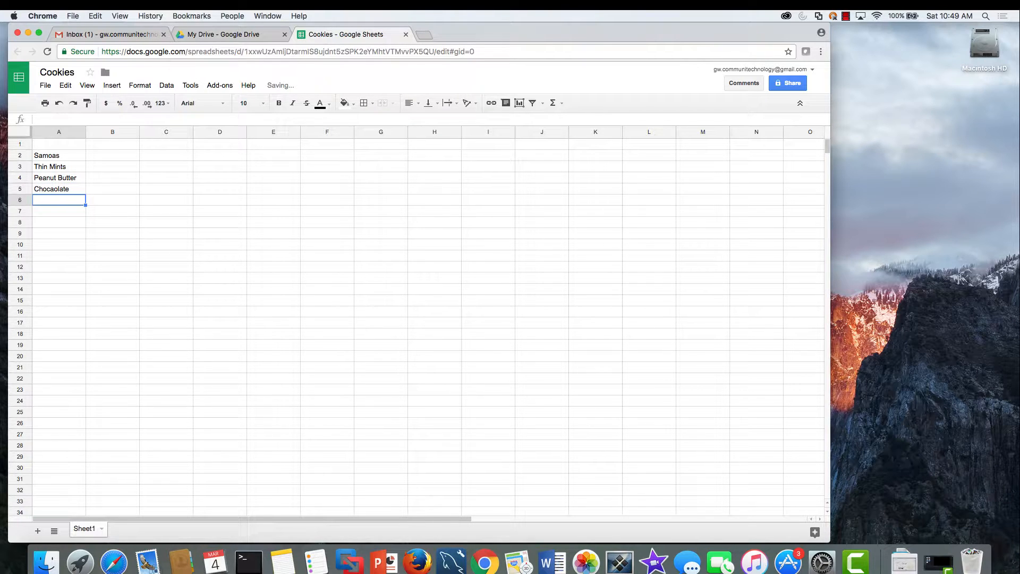
key("Up")
type("Coh")
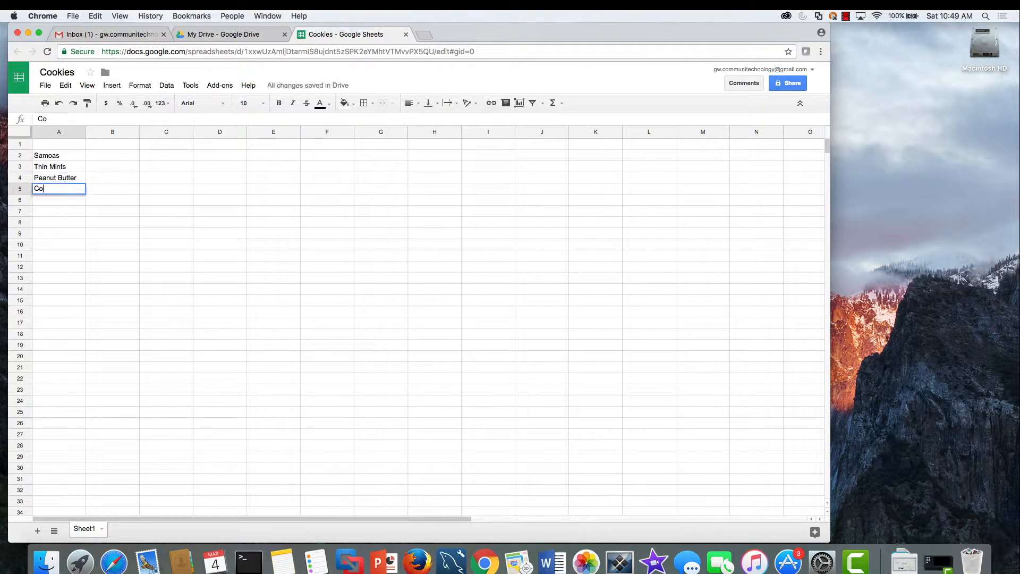
key("BackSpace")
key("BackSpace")
type("hocolate")
key("Return")
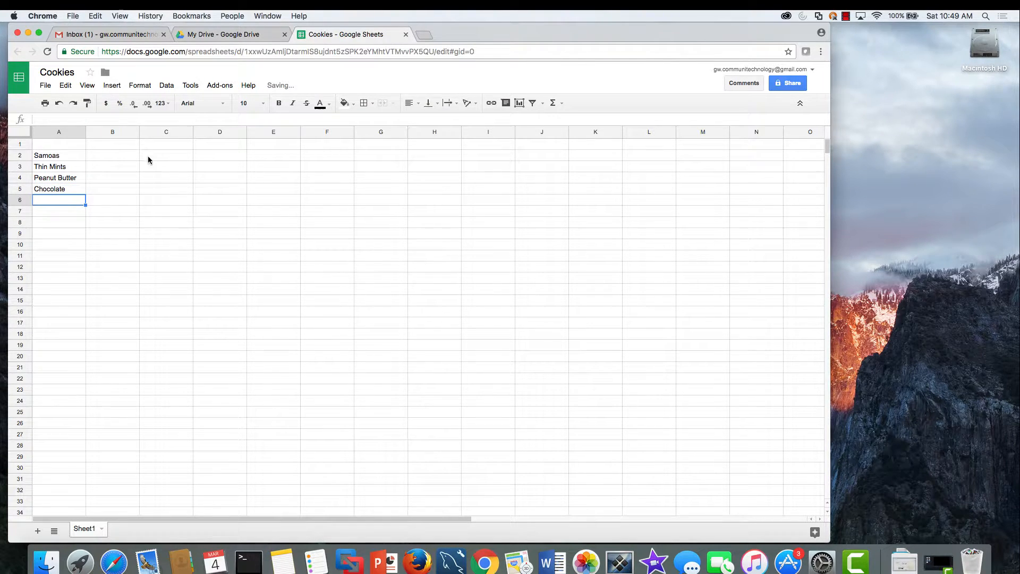
Enter the column headings Neighbor A in cell B1 and Neighbor B in cell C1.
left_click(107, 143)
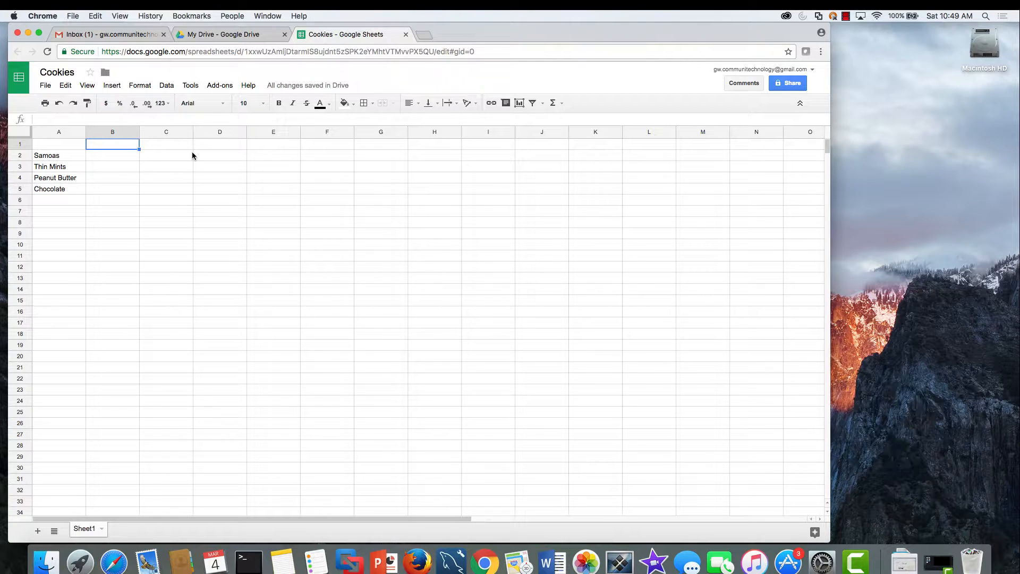
type("Neighbor A")
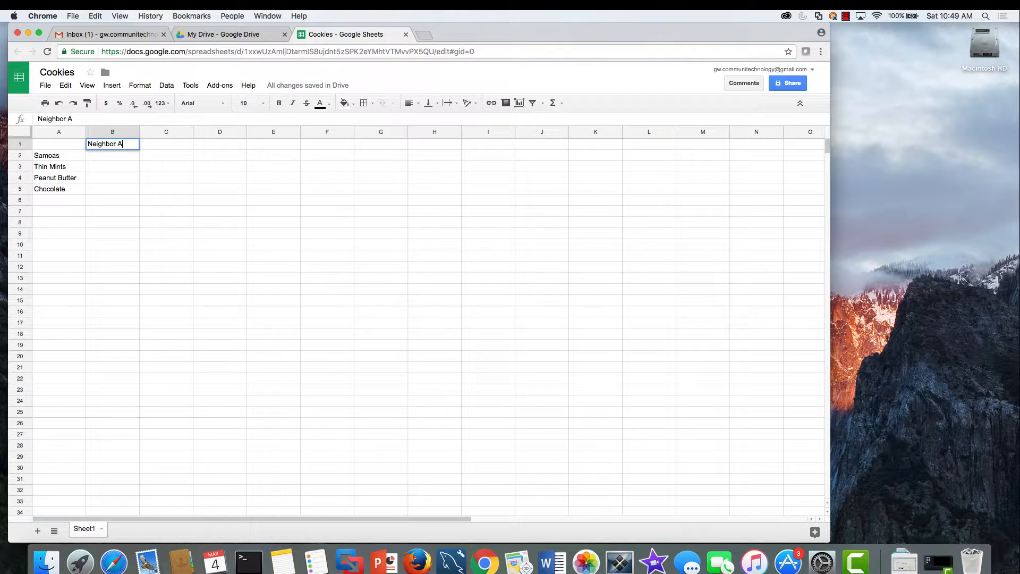
key("Tab")
type("Nei")
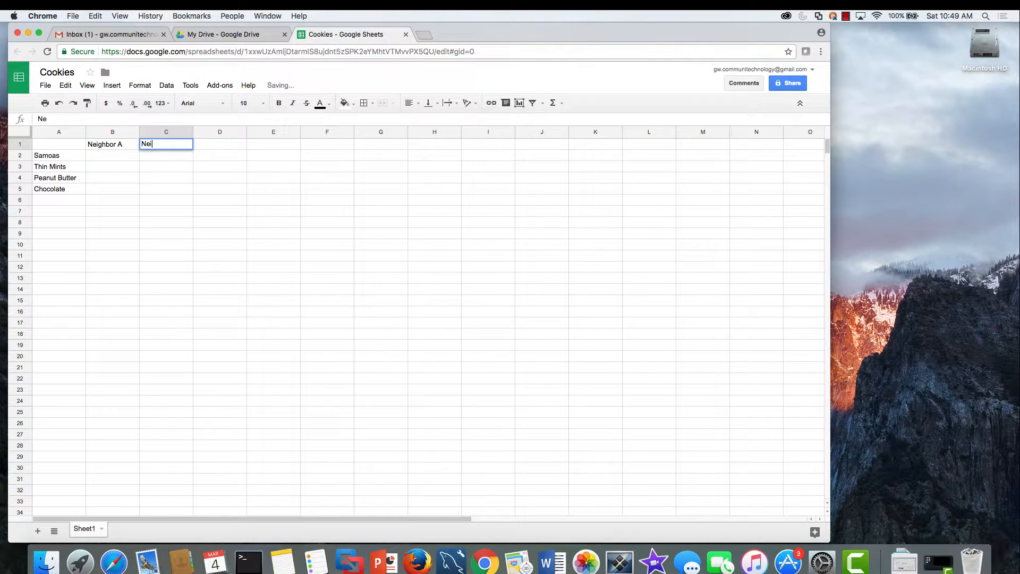
type("ghbor B")
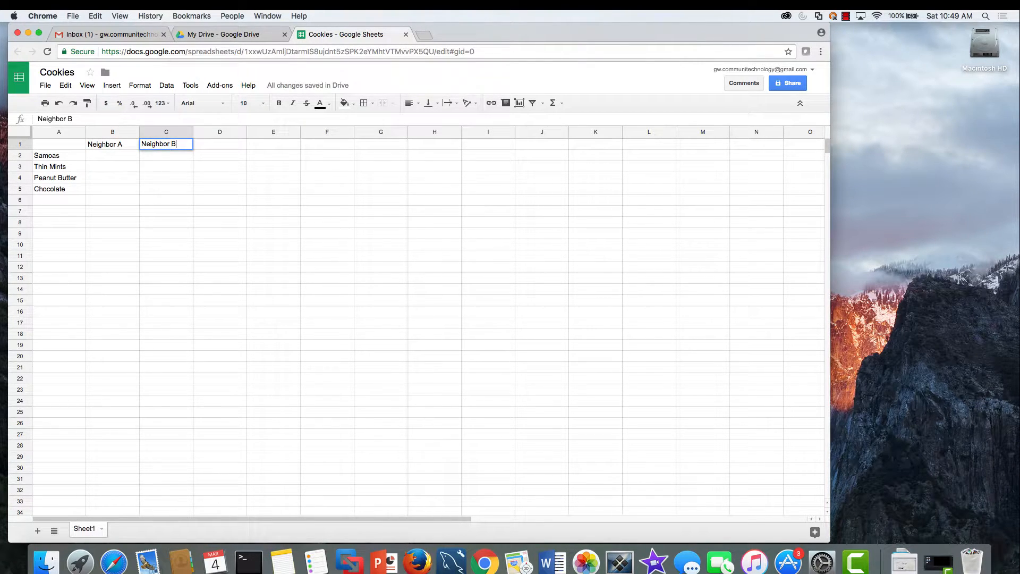
Enter the column heading Neighbor C in cell D1, correcting its spelling.
key("Tab")
type("Neigb")
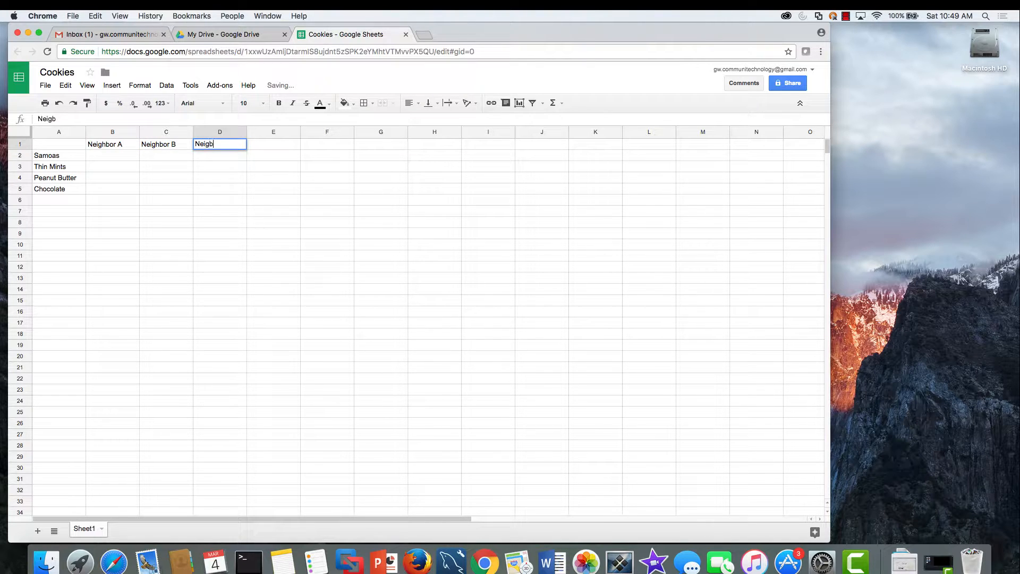
type("or C")
key("Left")
key("Right")
key("Return")
key("BackSpace")
key("BackSpace")
key("BackSpace")
key("BackSpace")
key("BackSpace")
type("ghbor C")
key("Return")
Enter the column heading Neighbor D in cell E1.
key("Up")
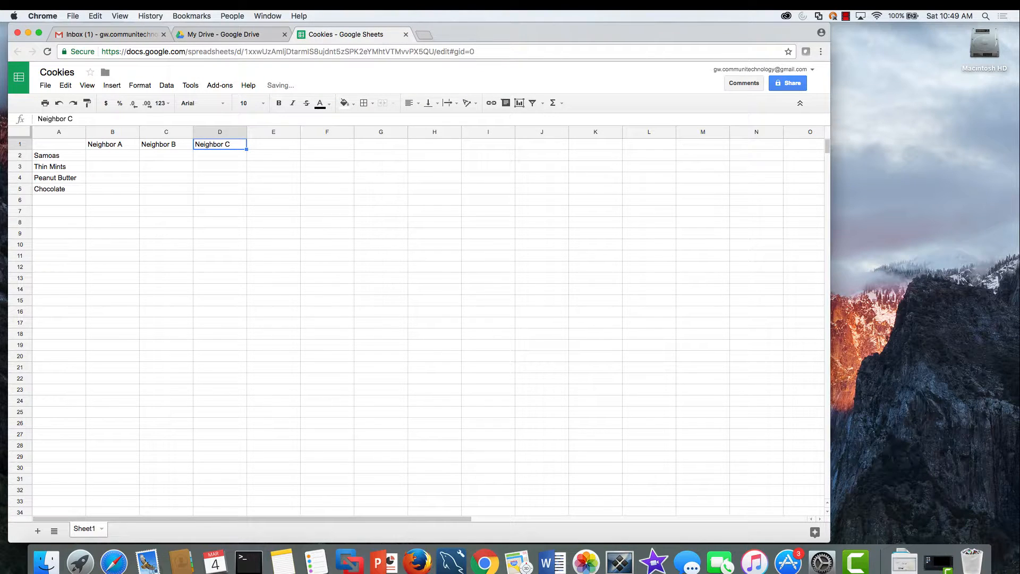
key("Right")
type("N")
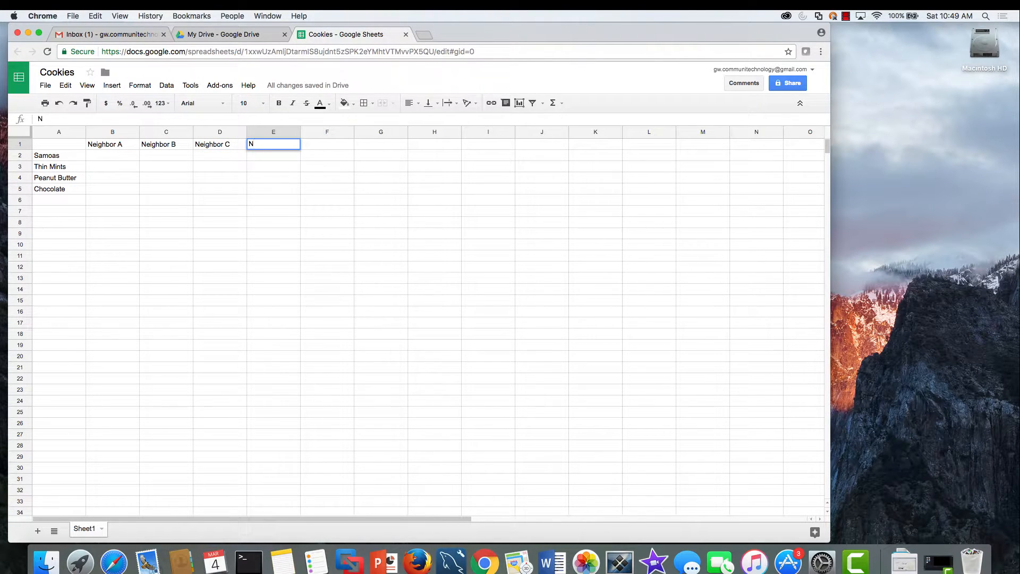
type("eighbor D")
key("Return")
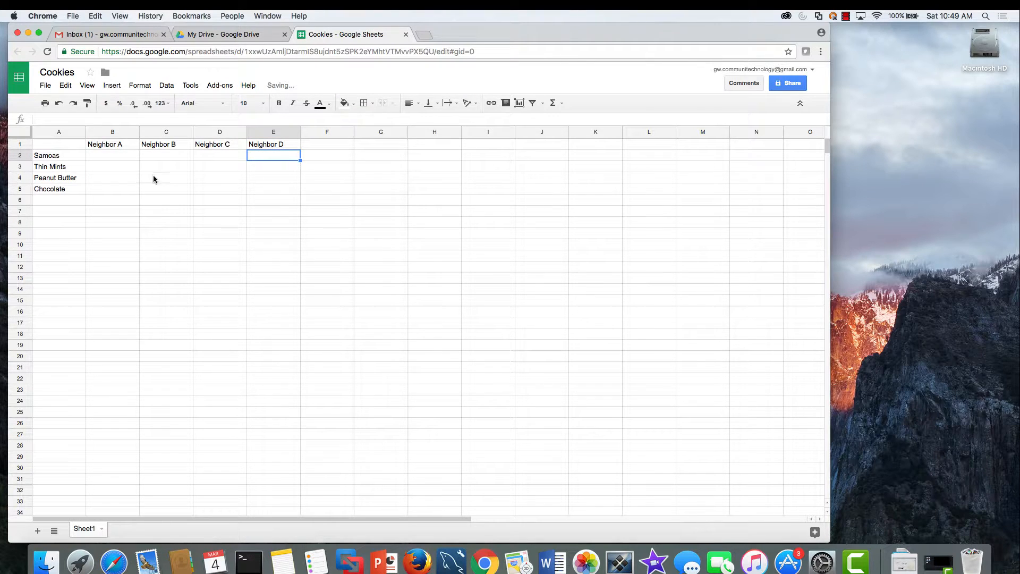
Fill the Samoas row with the quantities 2, 3, 0 and 1 for Neighbors A to D.
left_click(133, 157)
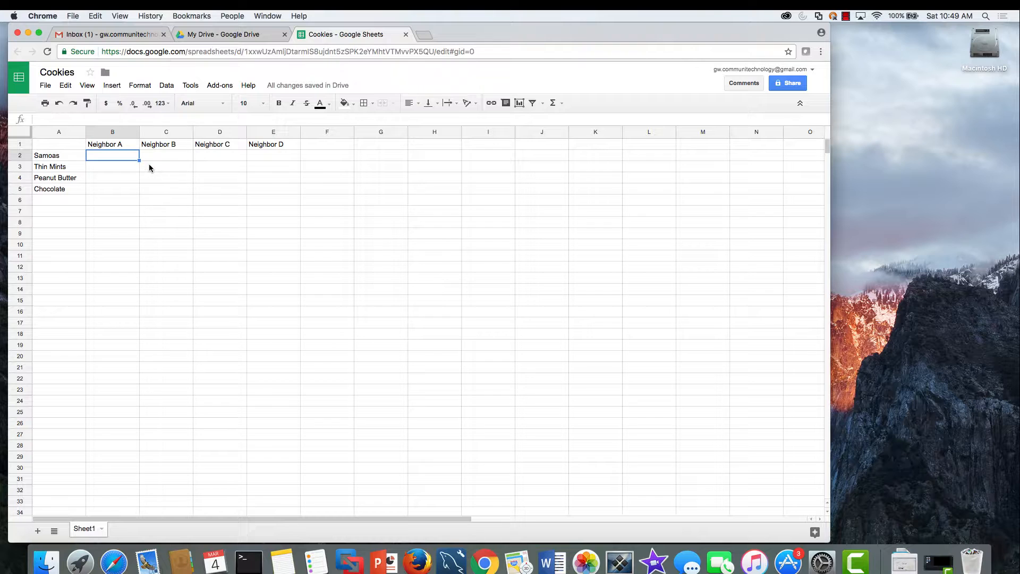
type("2")
key("Tab")
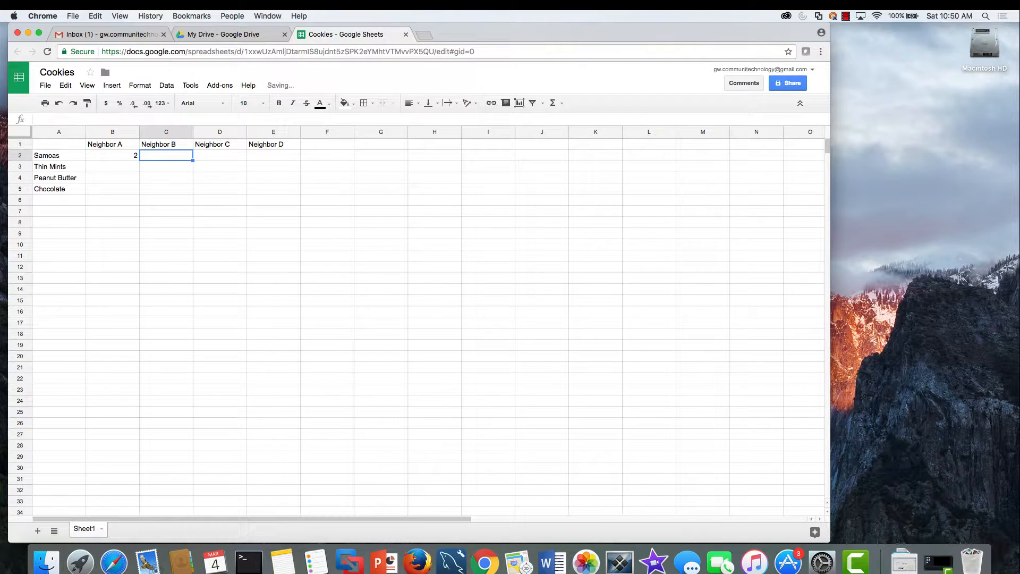
type("3")
key("Tab")
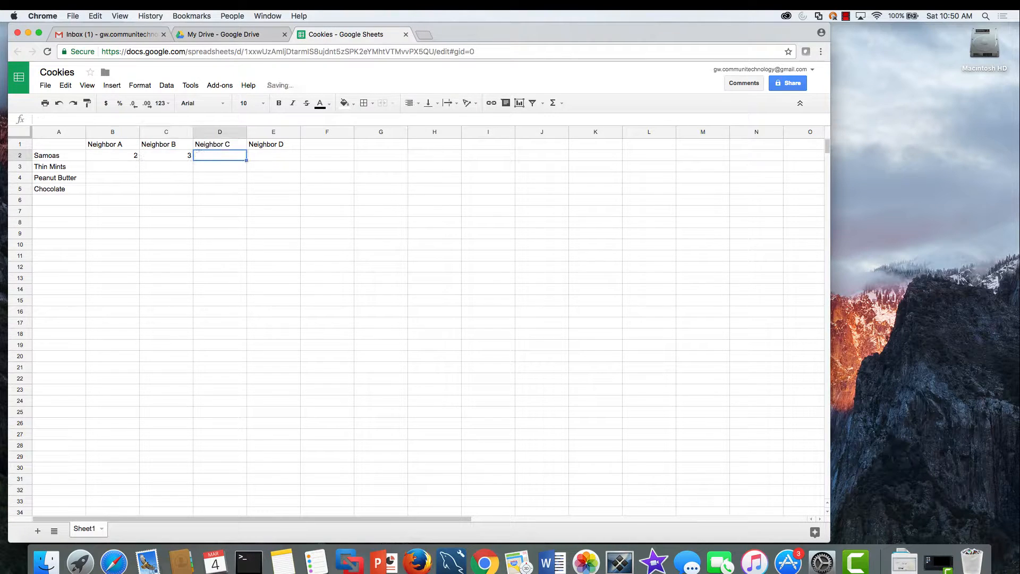
type("0")
key("Tab")
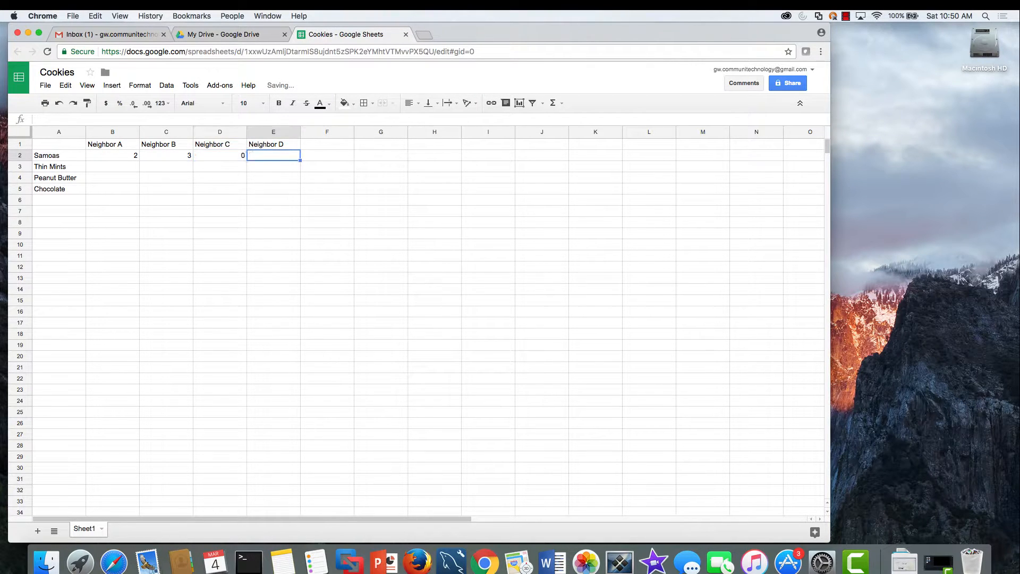
type("1")
key("Tab")
Fill the Thin Mints row with the quantities 2, 0, 4 and 2 for Neighbors A to D.
left_click(127, 168)
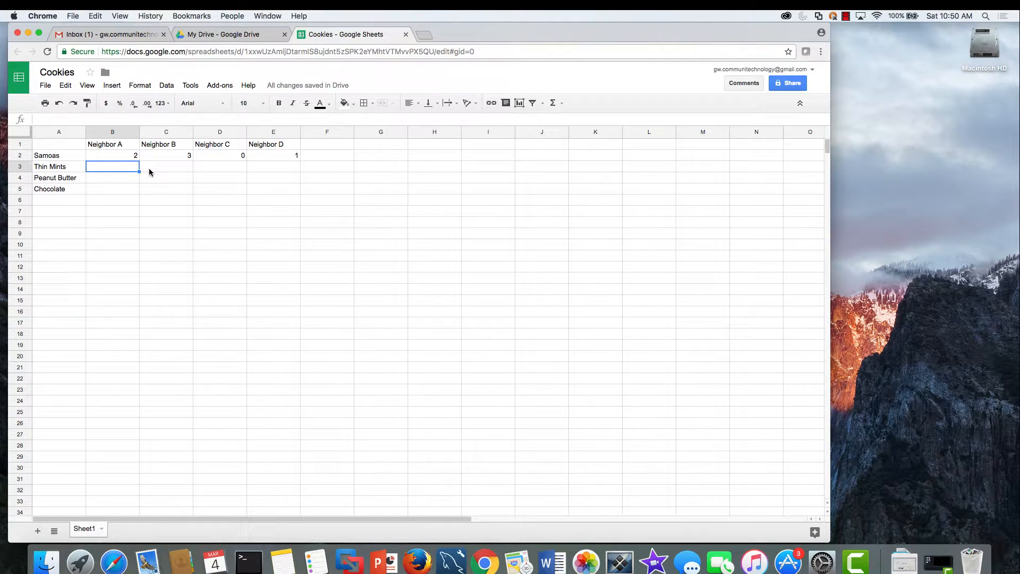
type("2")
key("Tab")
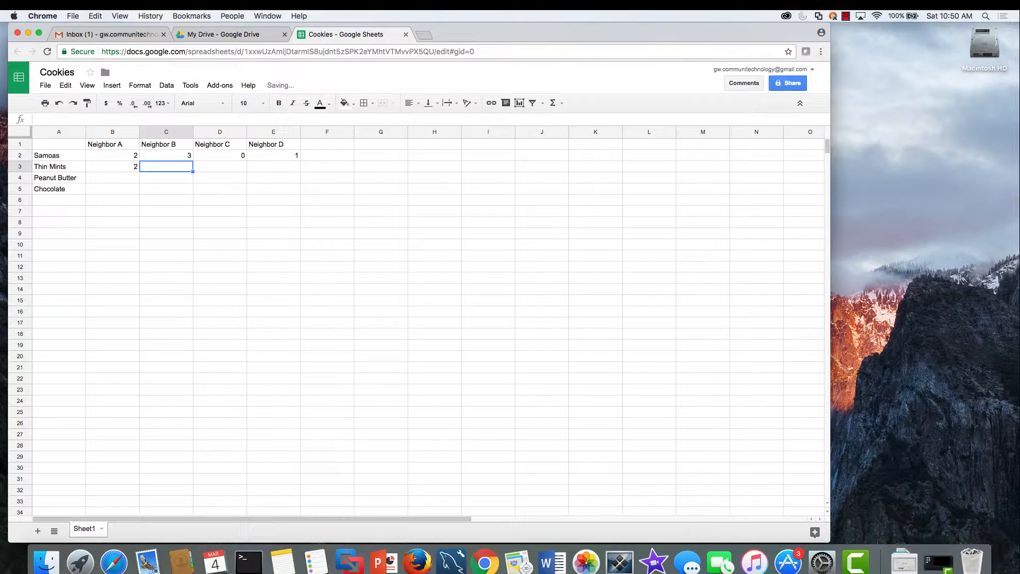
type("0")
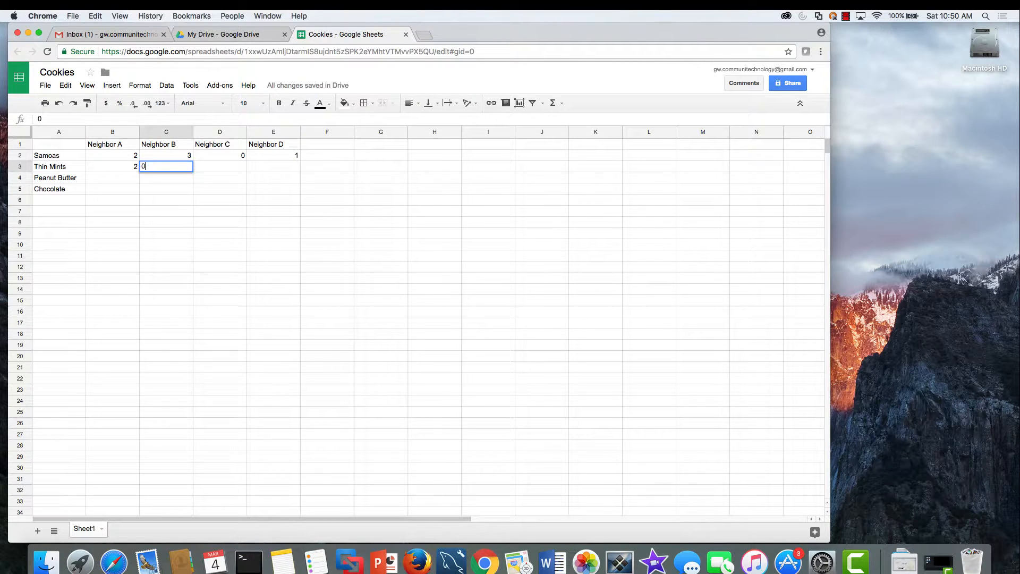
key("Tab")
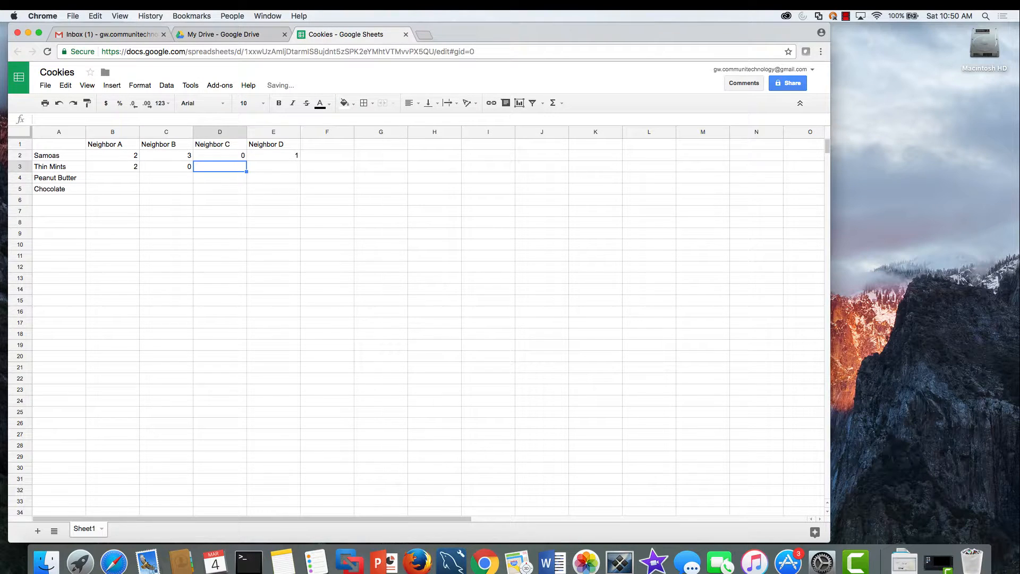
type("4")
key("Tab")
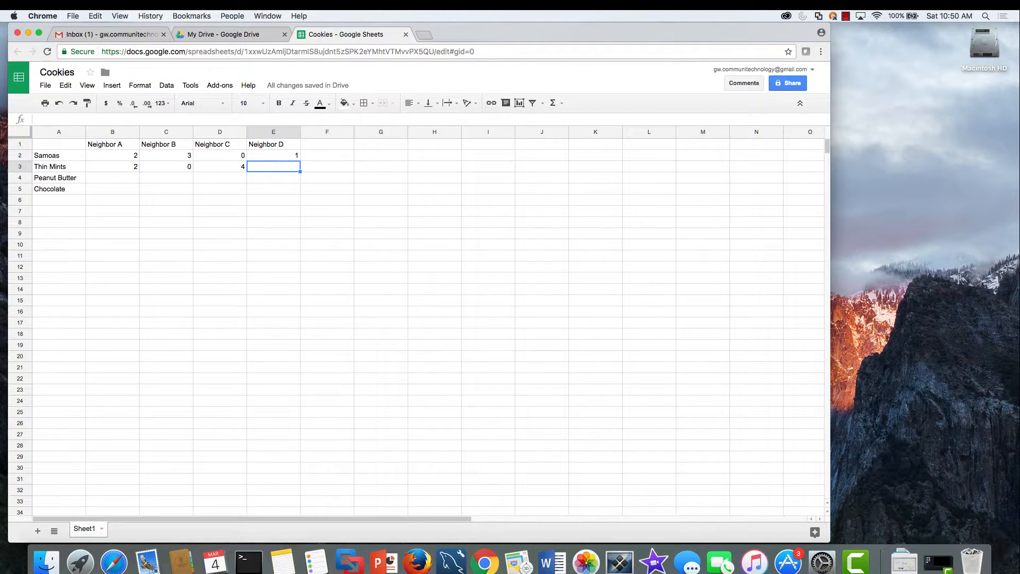
type("2")
key("Tab")
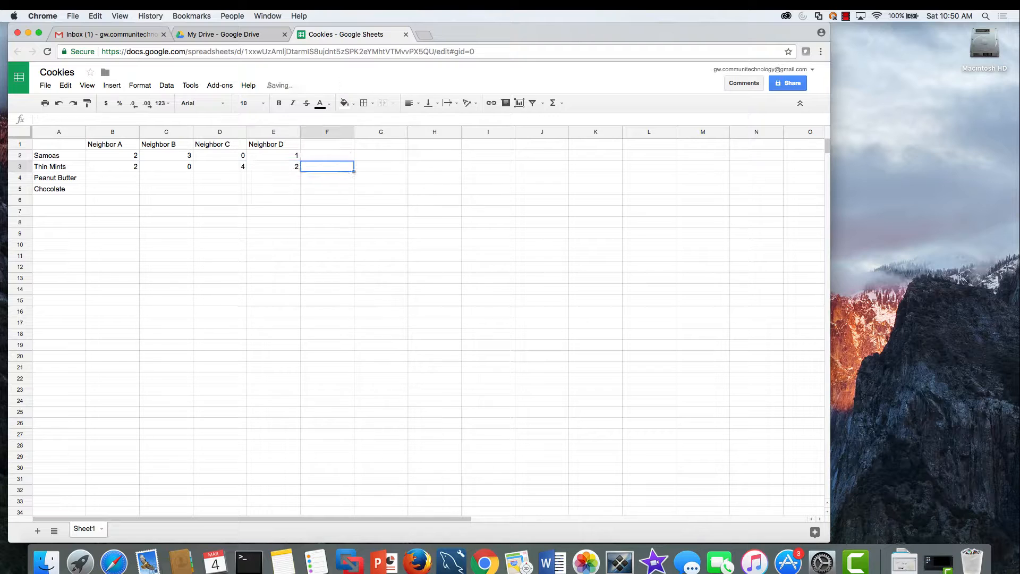
Fill the Peanut Butter row with the quantities 0, 0, 1 and 1 for Neighbors A to D.
left_click(127, 180)
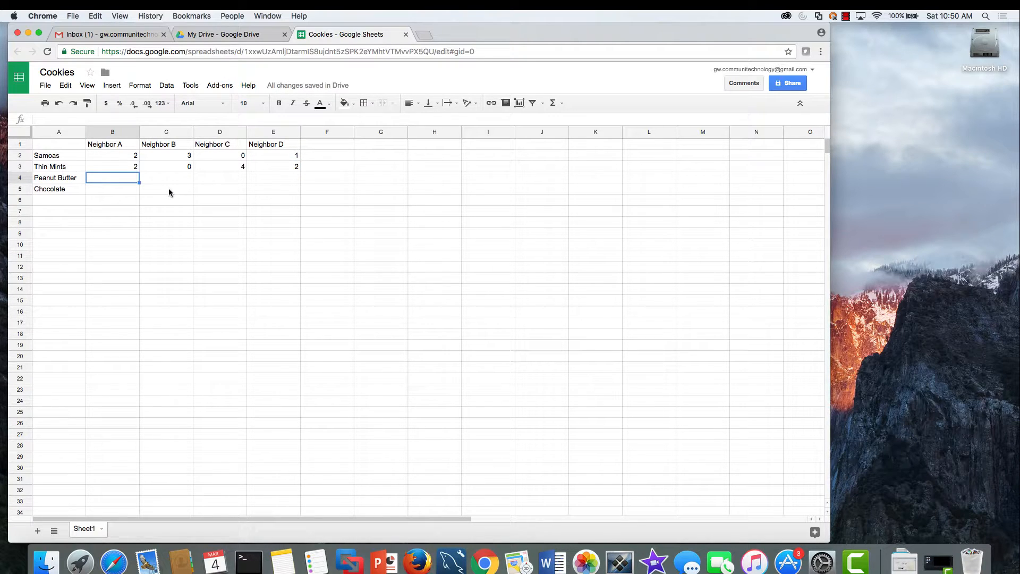
type("0")
key("Tab")
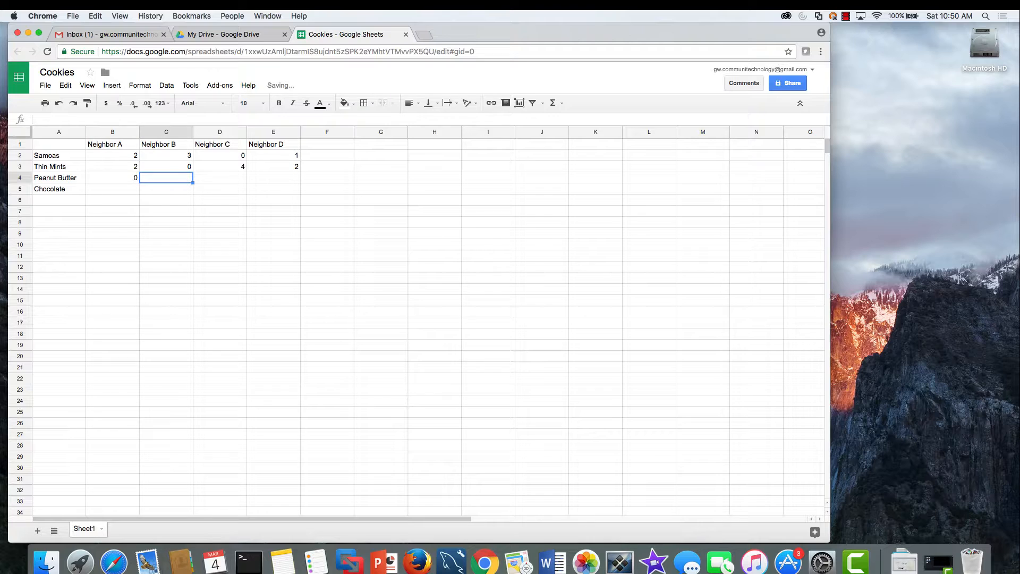
type("0")
key("Tab")
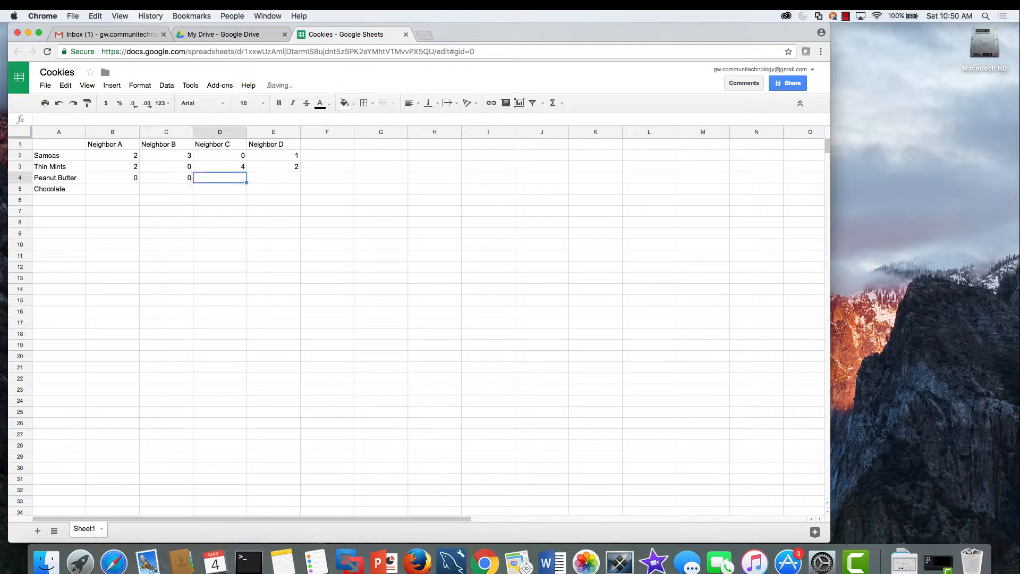
type("1")
key("Tab")
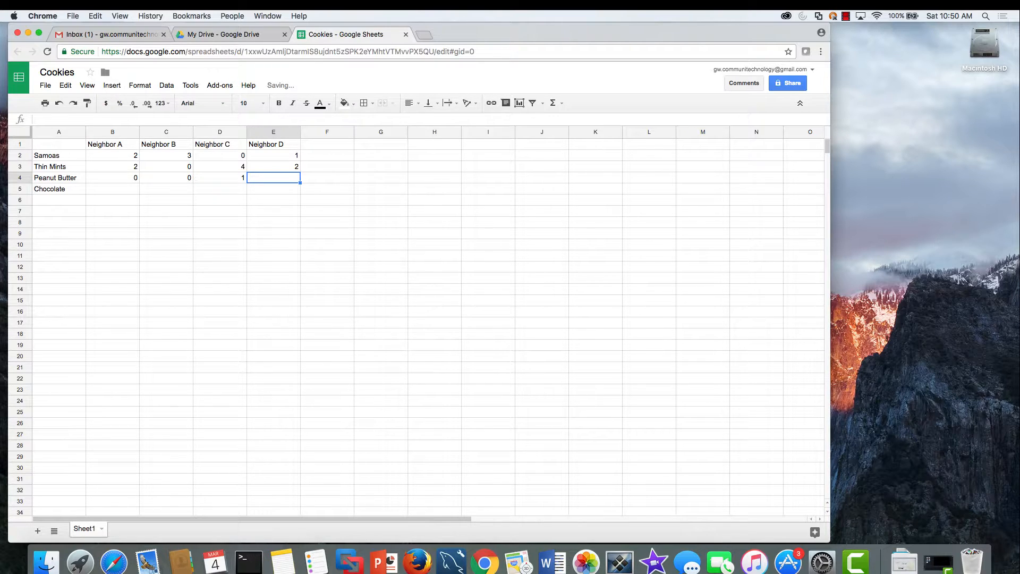
type("1")
key("Tab")
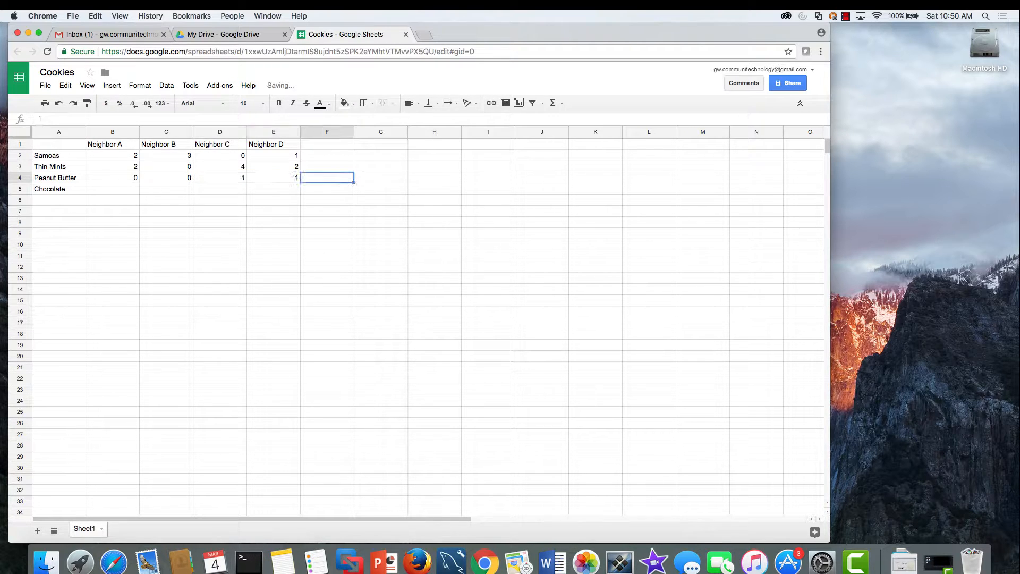
Fill the Chocolate row with the quantities 1, 2, 1 and 1 for Neighbors A to D.
left_click(125, 190)
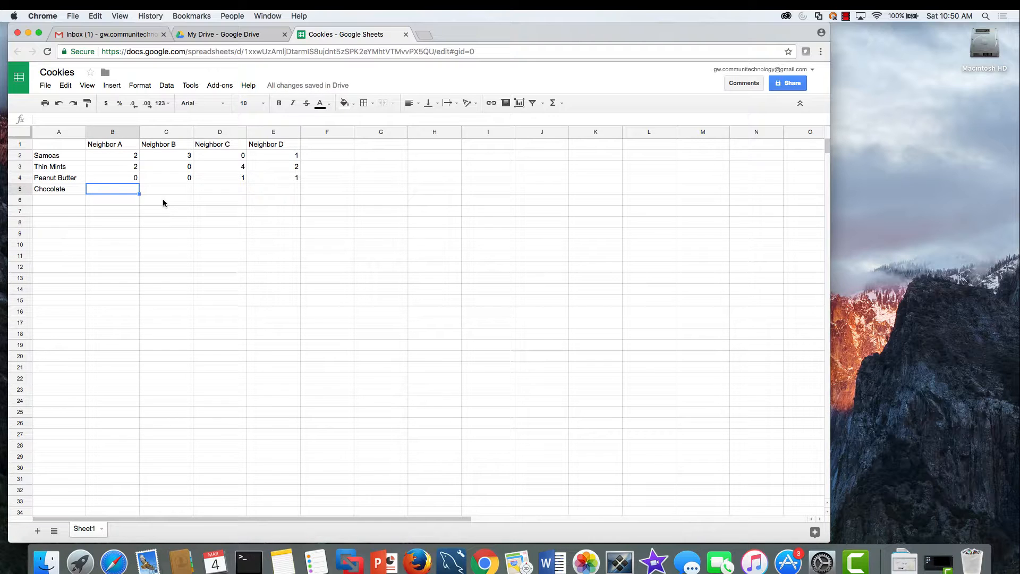
type("1")
key("Tab")
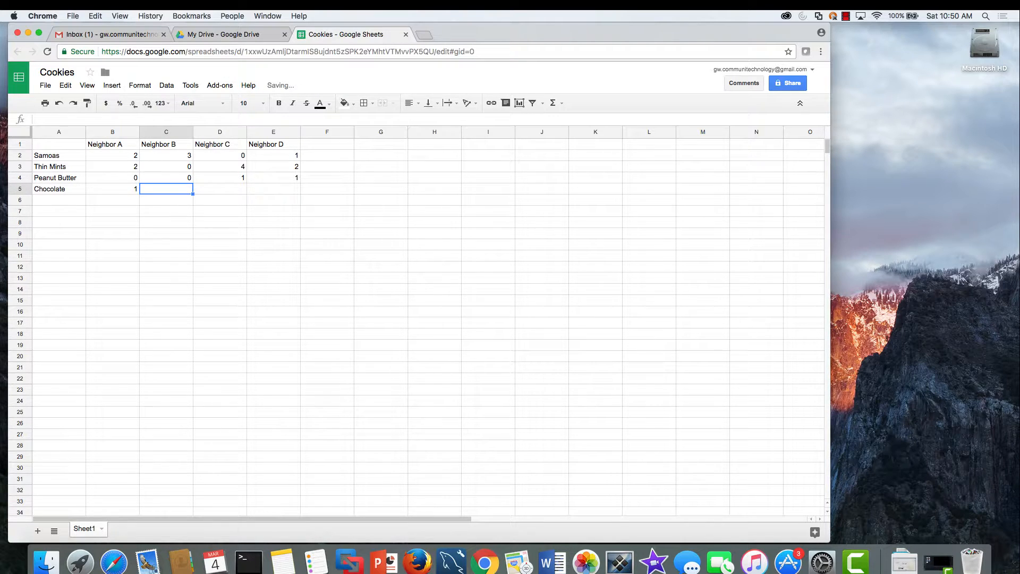
type("2")
key("Tab")
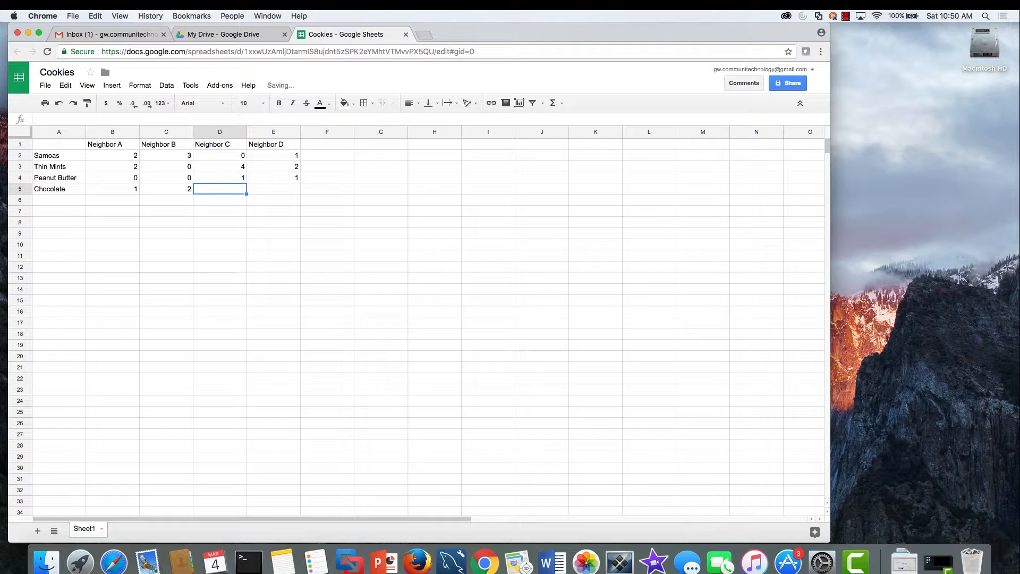
type("1")
key("Tab")
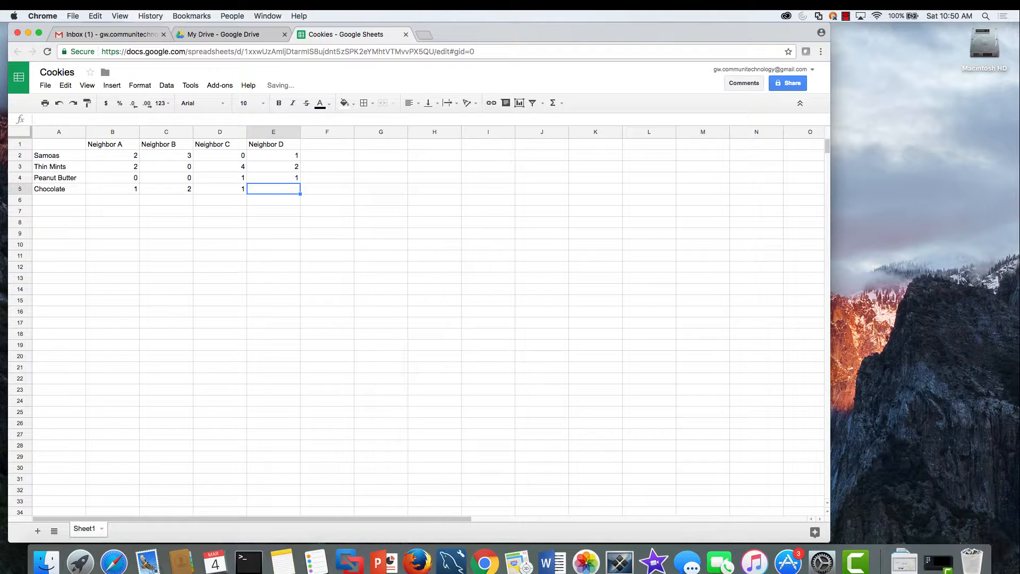
type("1")
key("Tab")
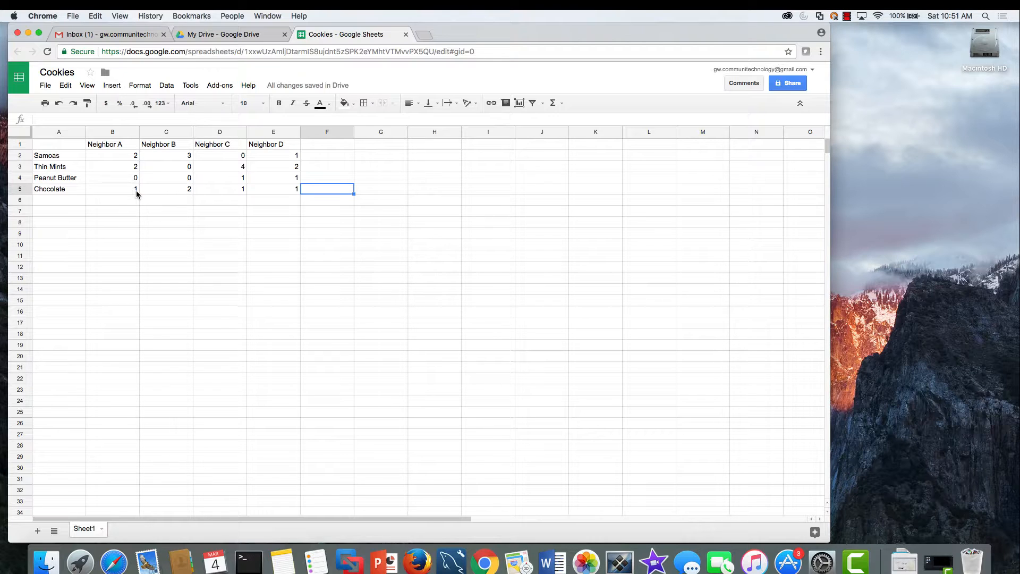
Total Neighbor A's quantities in cell B6 with the formula =sum(B2:B5).
left_click(116, 203)
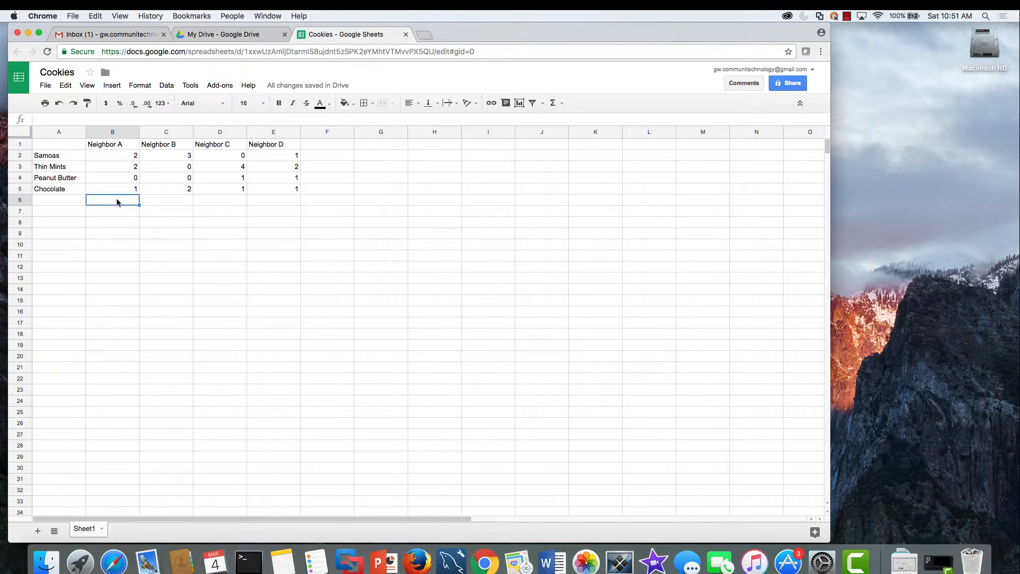
type("=")
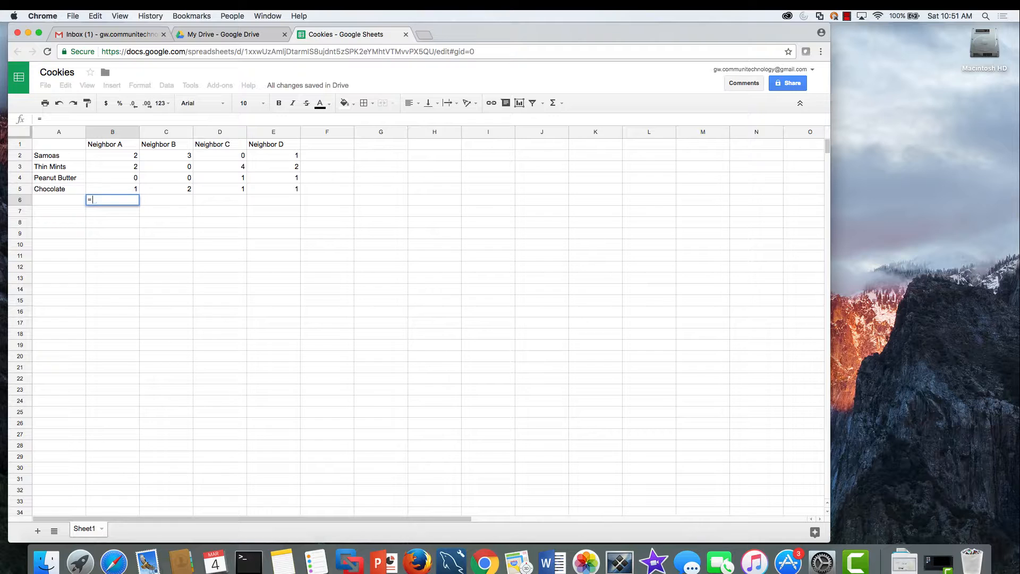
type("sum")
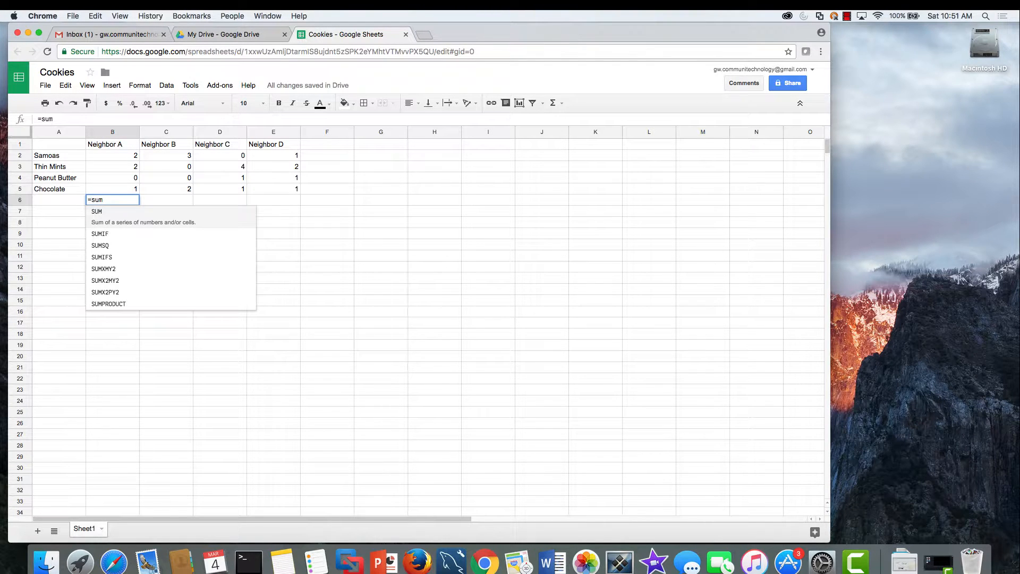
type("(")
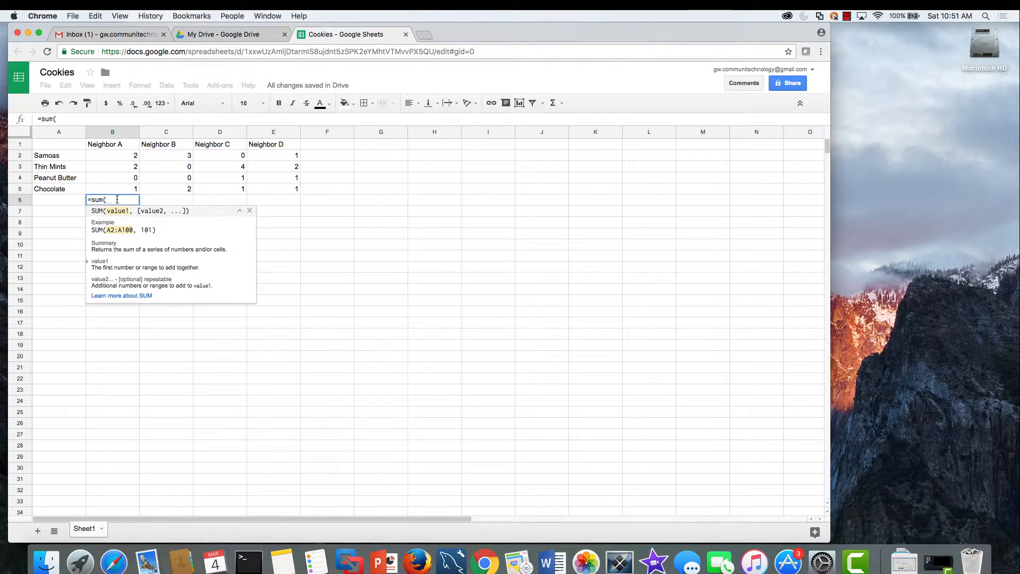
left_click(120, 154)
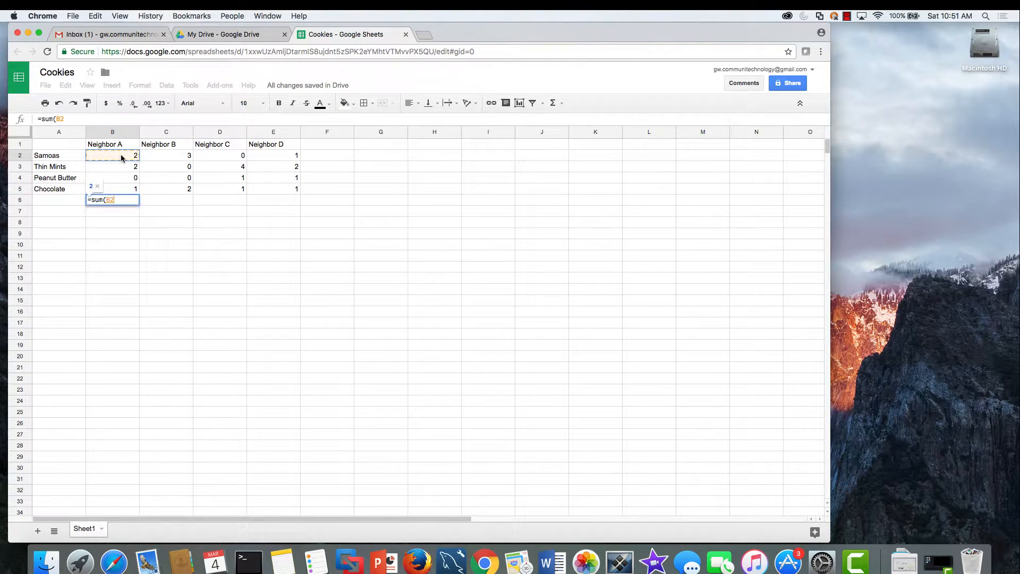
left_click_drag(120, 154, 126, 187)
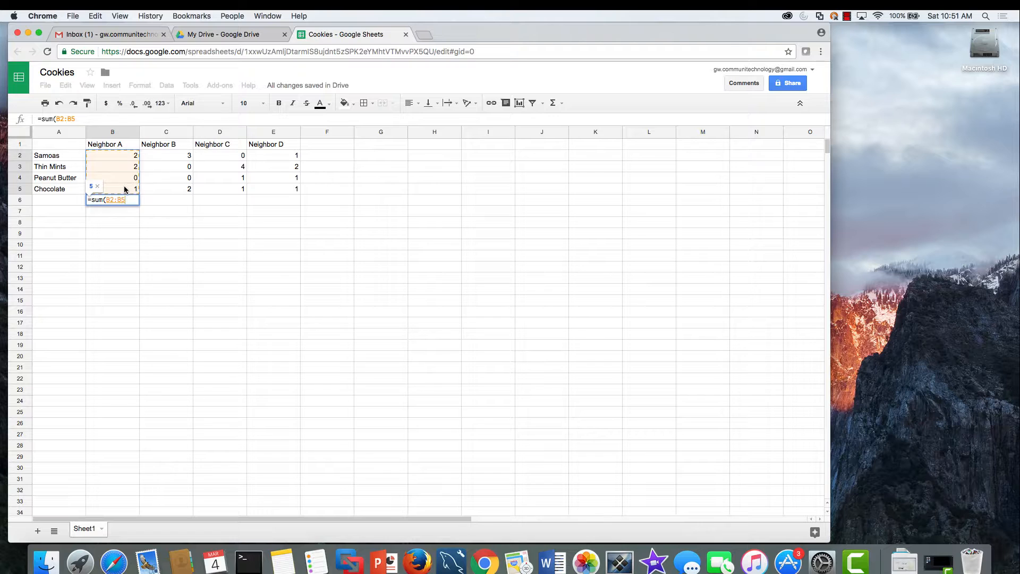
key("Return")
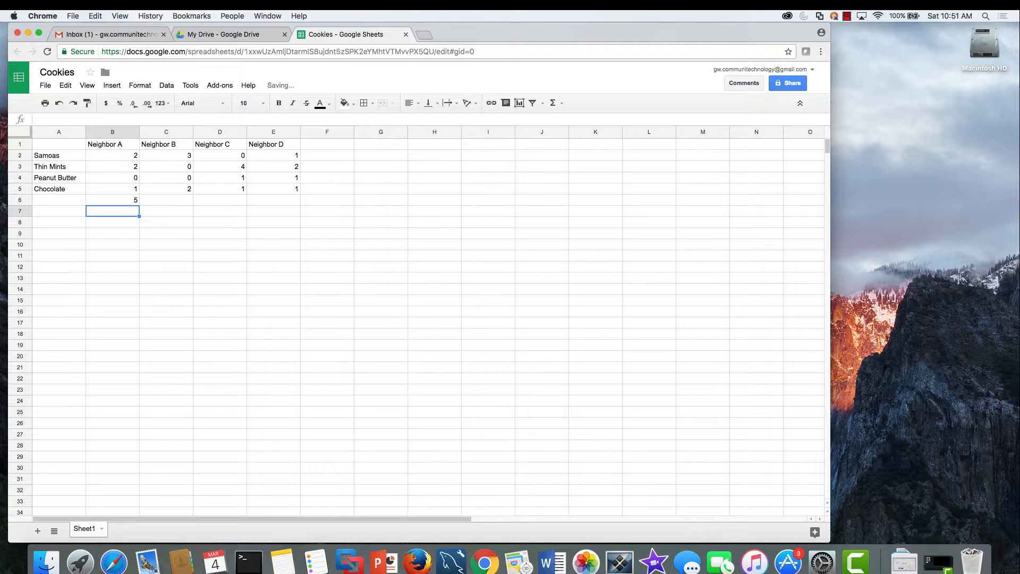
Review the sum formula in B6 and the Neighbor A quantities in B2 to B5 that it adds.
left_click(123, 200)
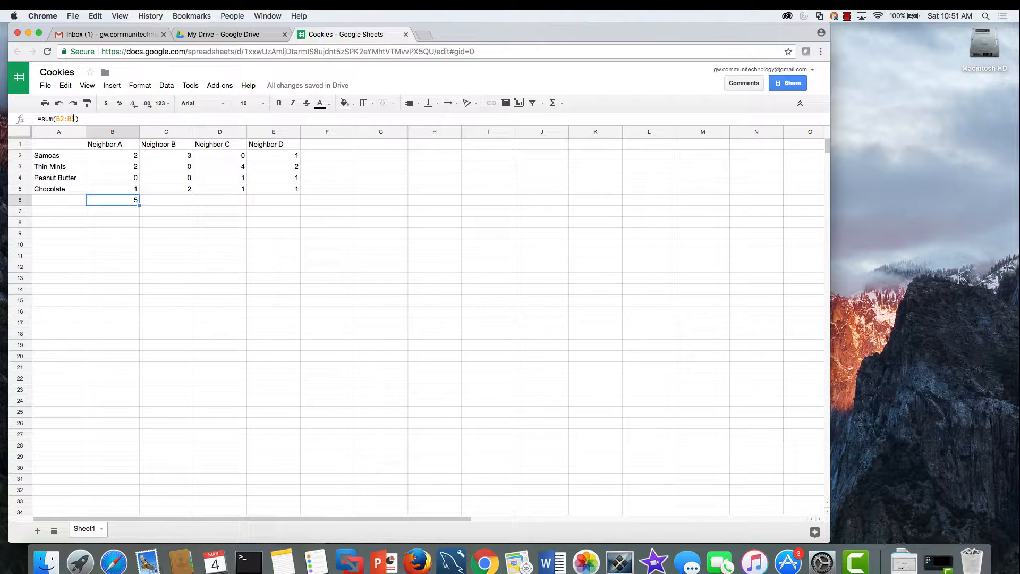
left_click(117, 156)
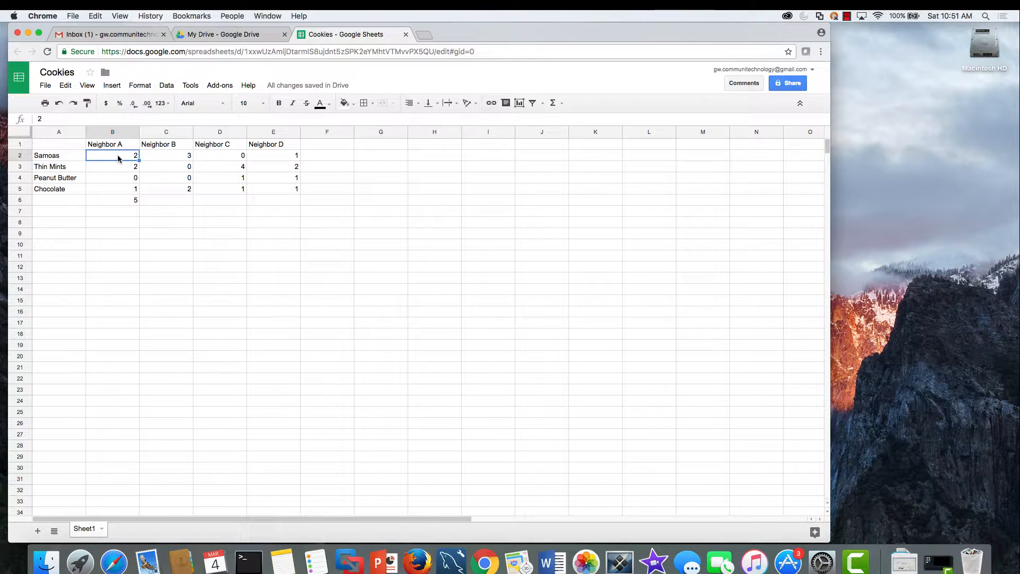
left_click(118, 167)
left_click(119, 179)
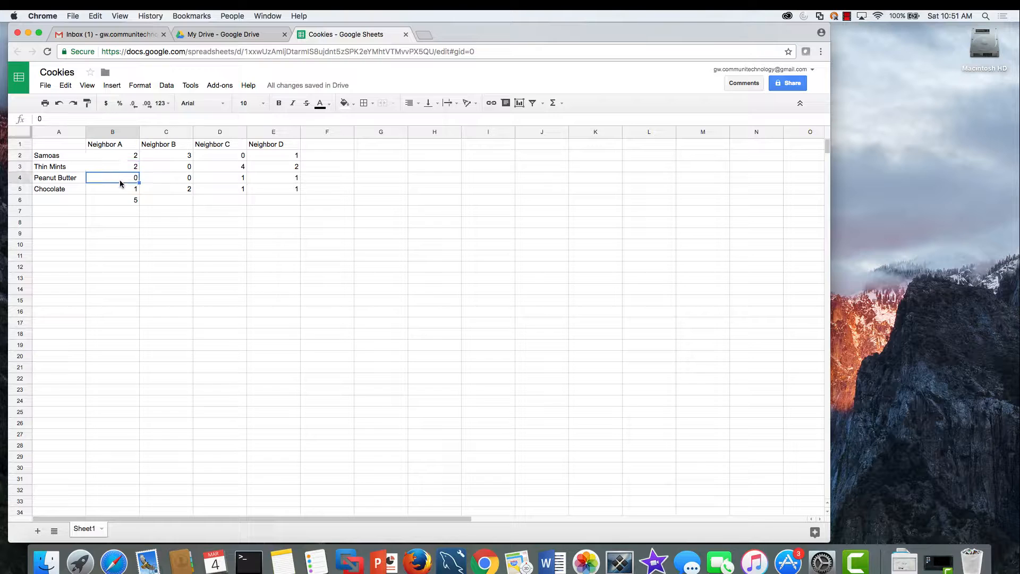
left_click(120, 189)
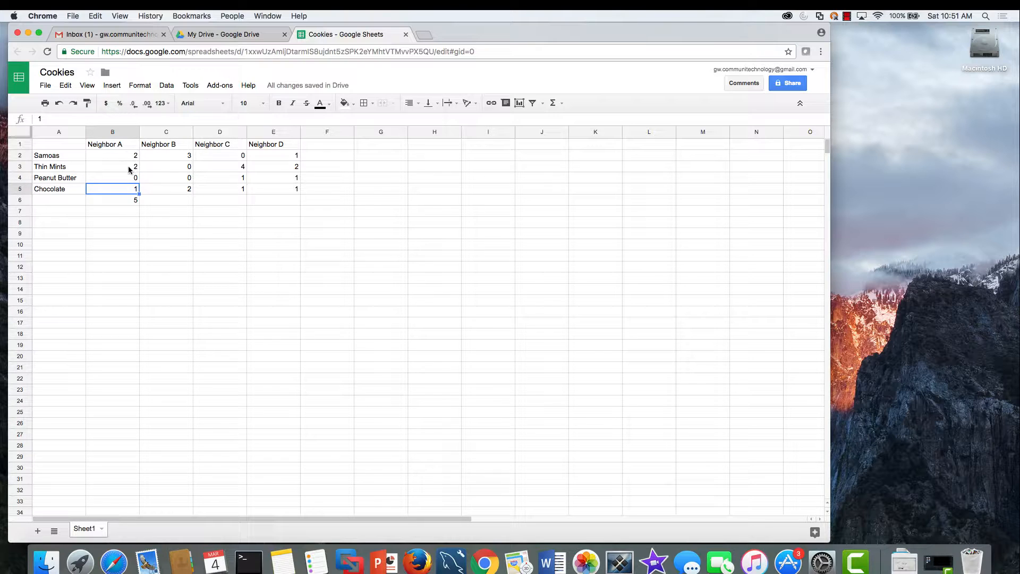
Copy the sum formula from B6 into C6 to total Neighbor B's quantities.
left_click(131, 200)
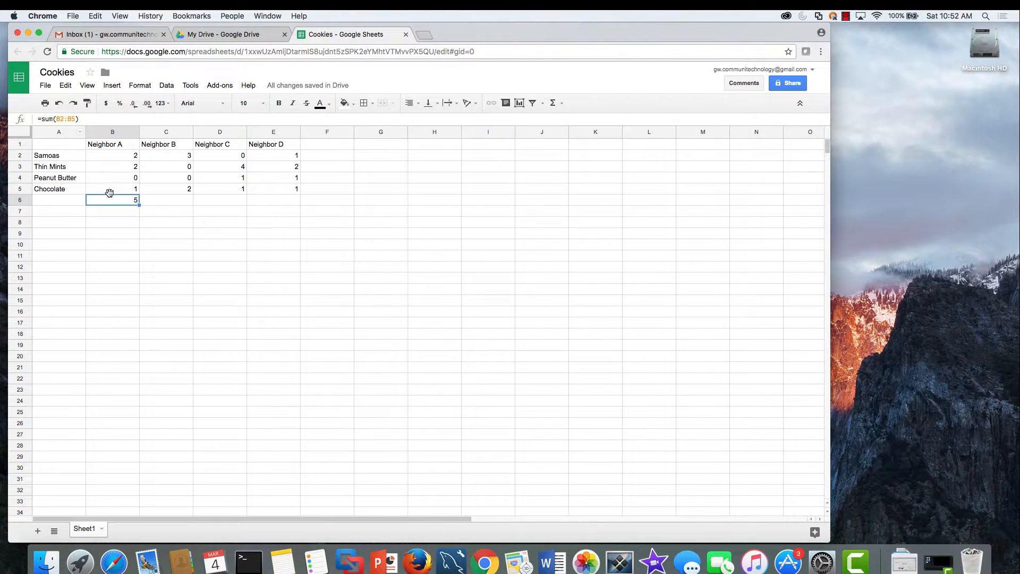
left_click(66, 85)
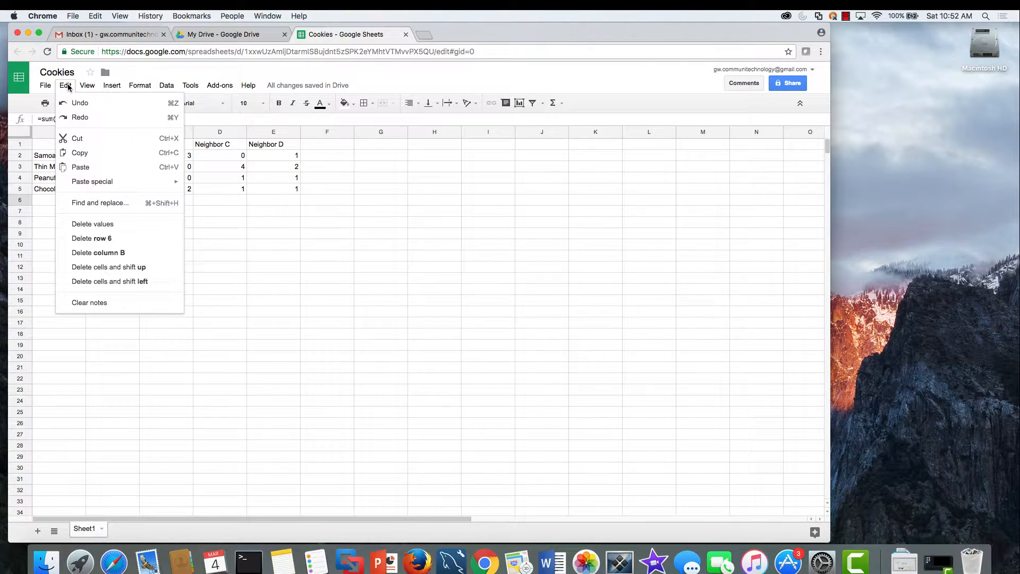
left_click(86, 154)
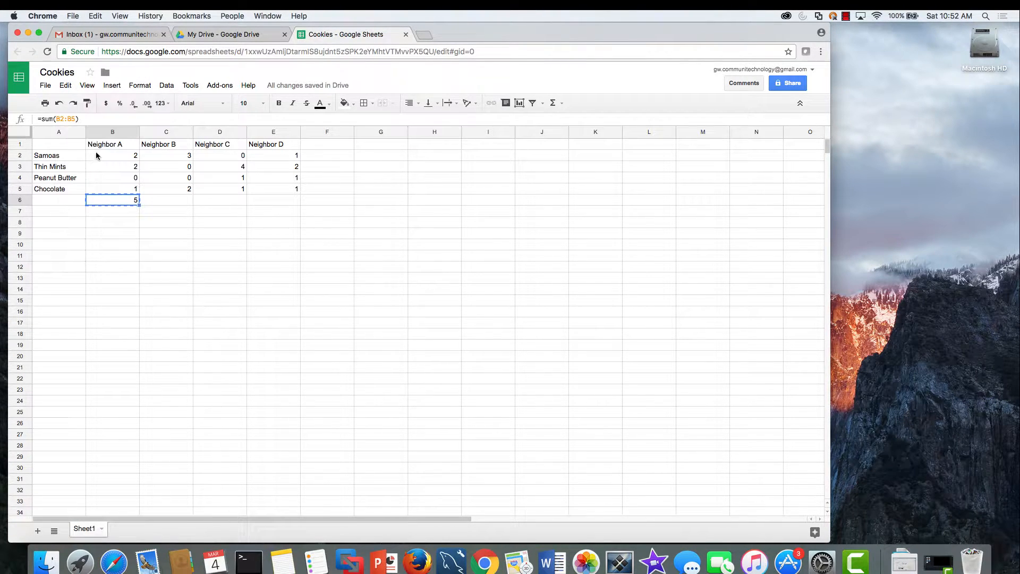
left_click(169, 198)
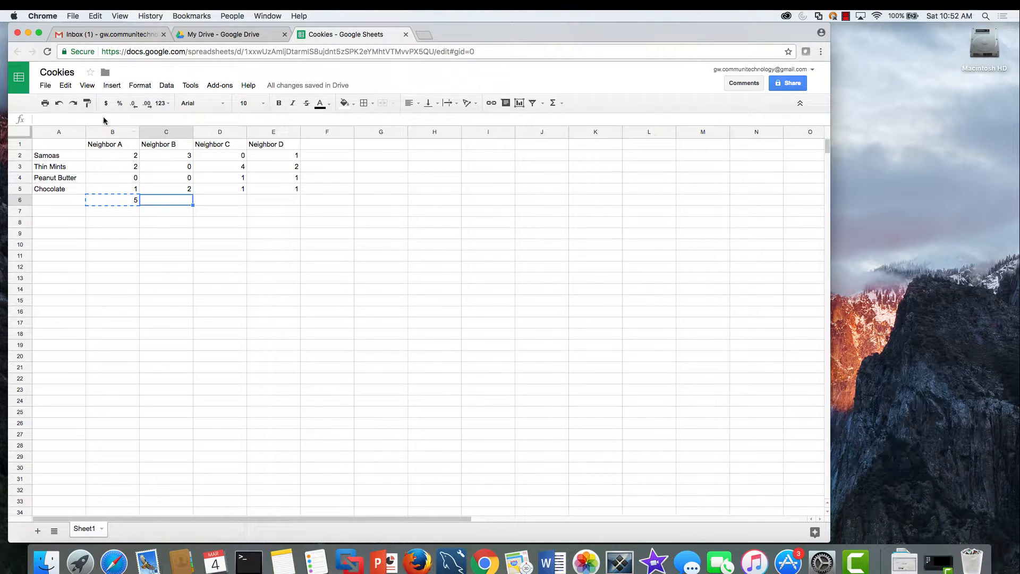
left_click(64, 85)
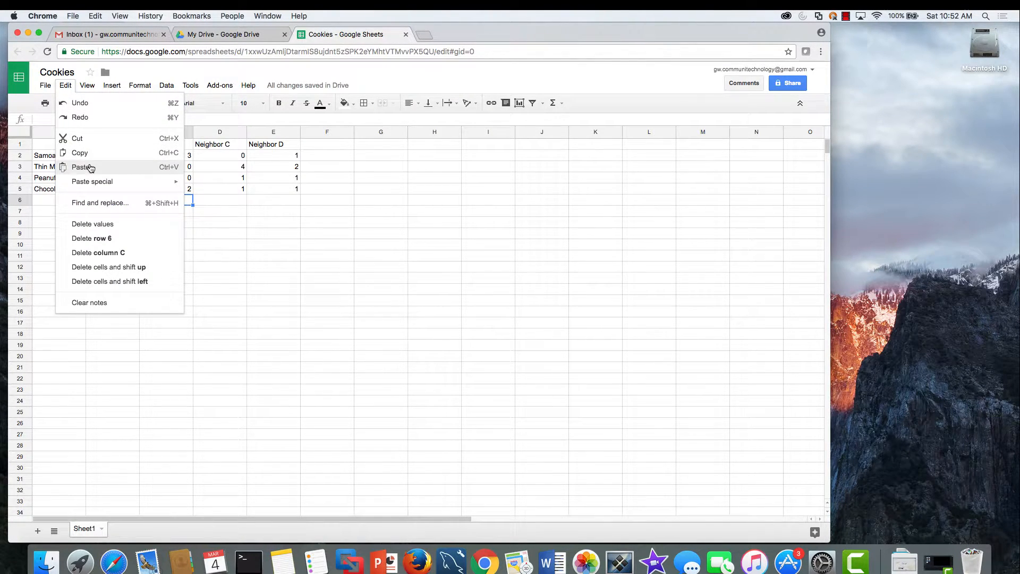
left_click(90, 165)
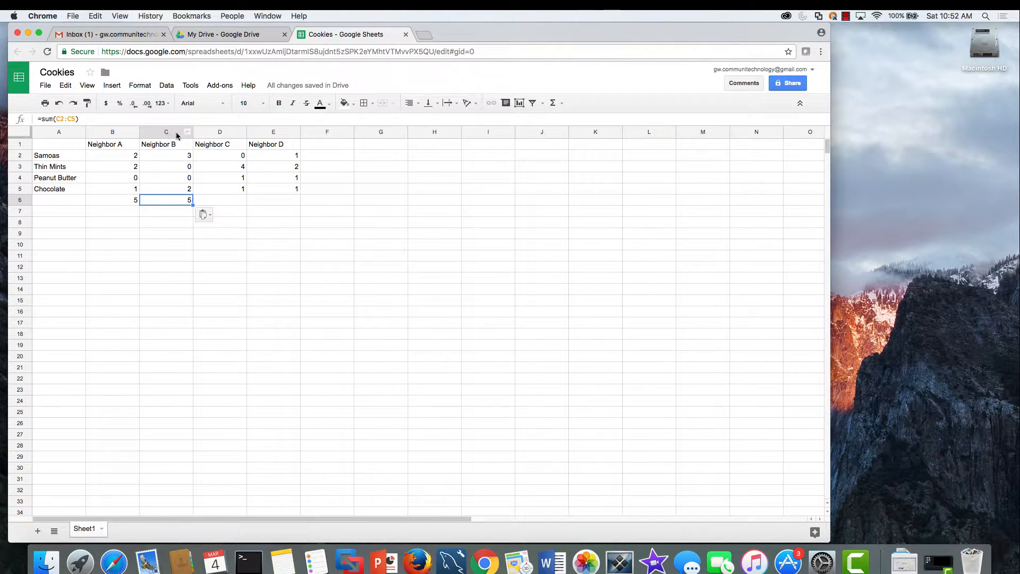
Paste the copied sum formula into D6 and E6 to total the quantities of Neighbors C and D.
left_click(234, 202)
left_click(64, 86)
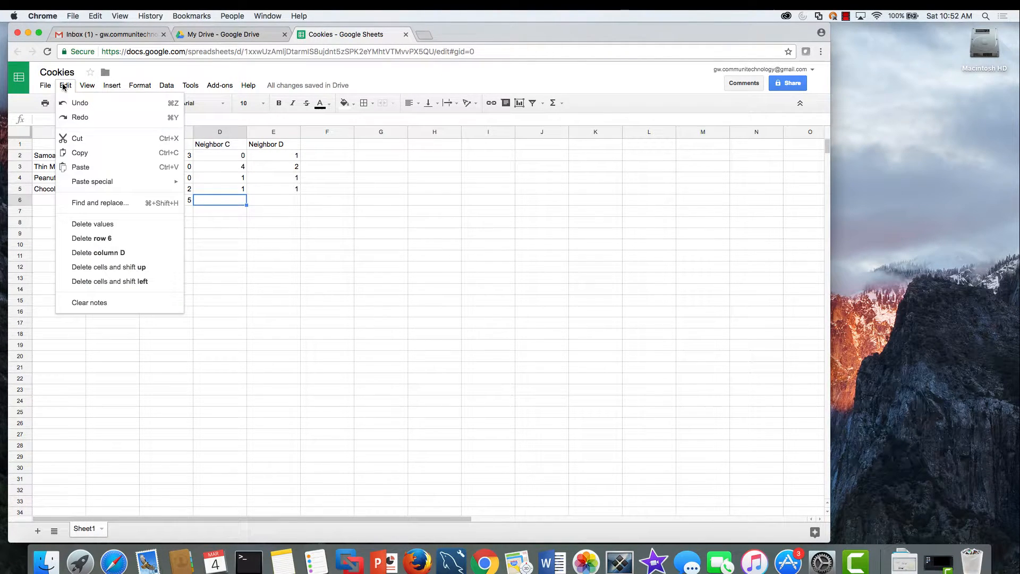
left_click(79, 167)
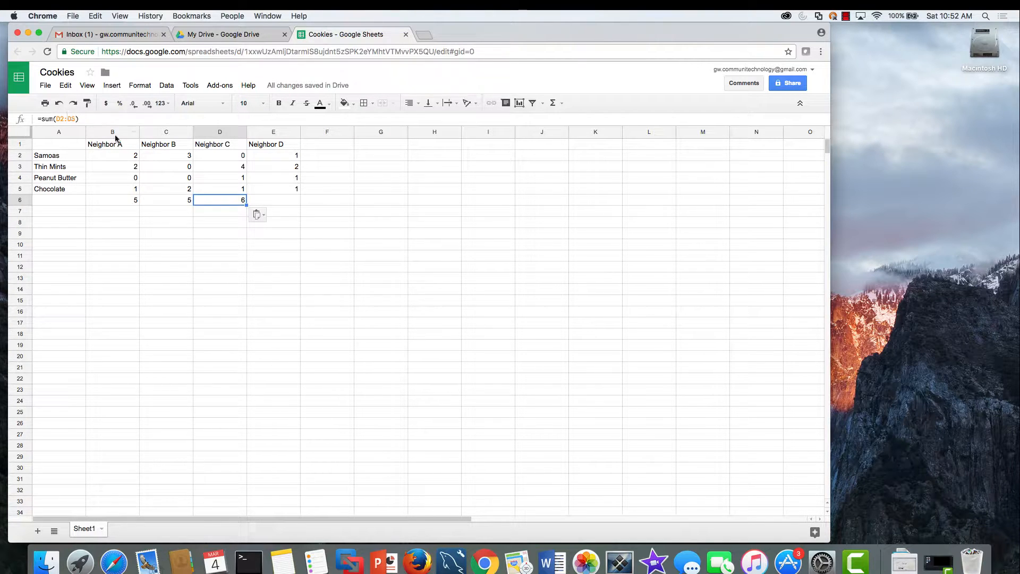
left_click(285, 199)
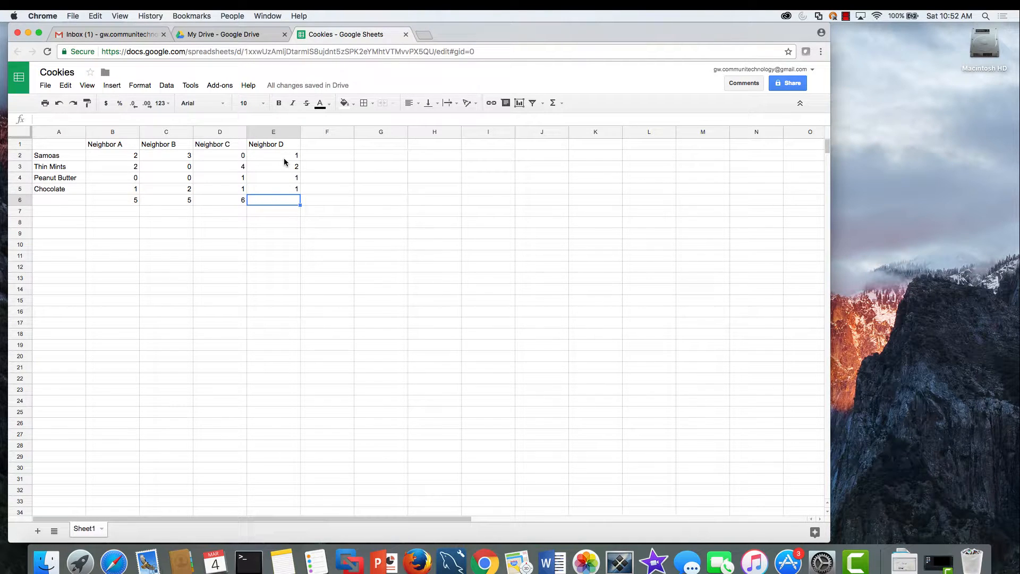
left_click(66, 85)
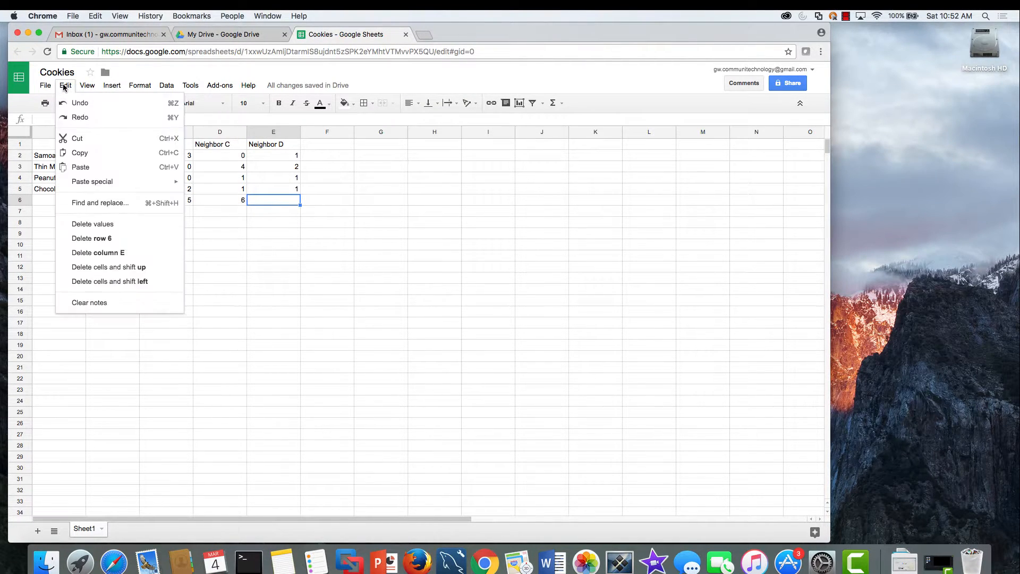
left_click(90, 166)
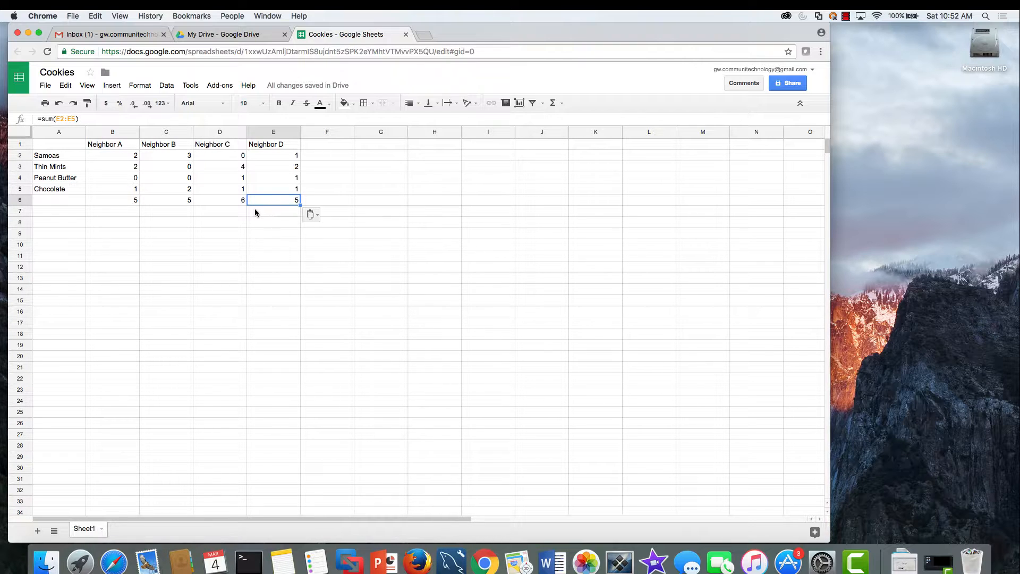
Add up the four neighbors' totals in cell F6 with the formula =sum(B6:E6).
left_click(341, 202)
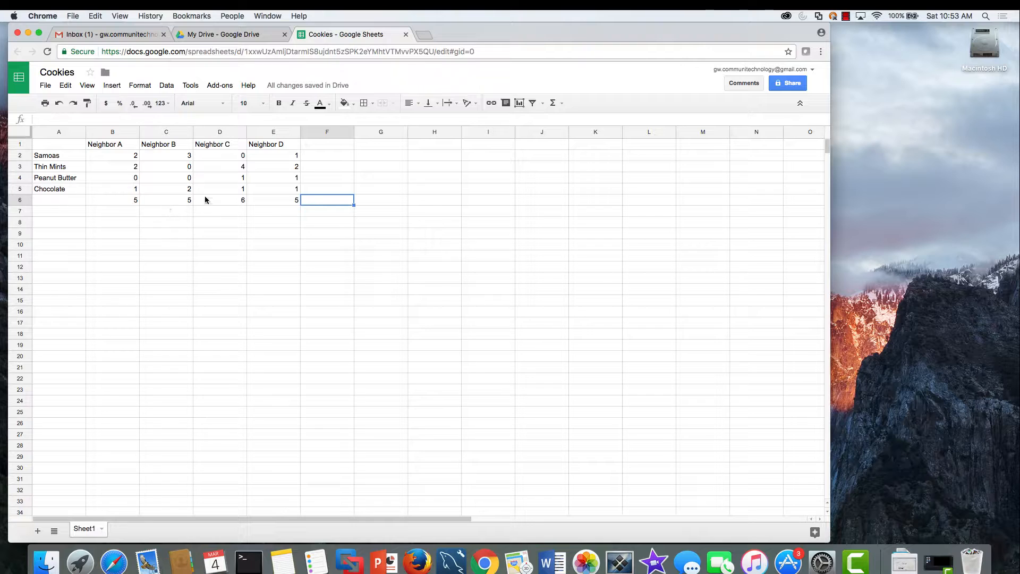
left_click(312, 219)
left_click(322, 201)
type("=")
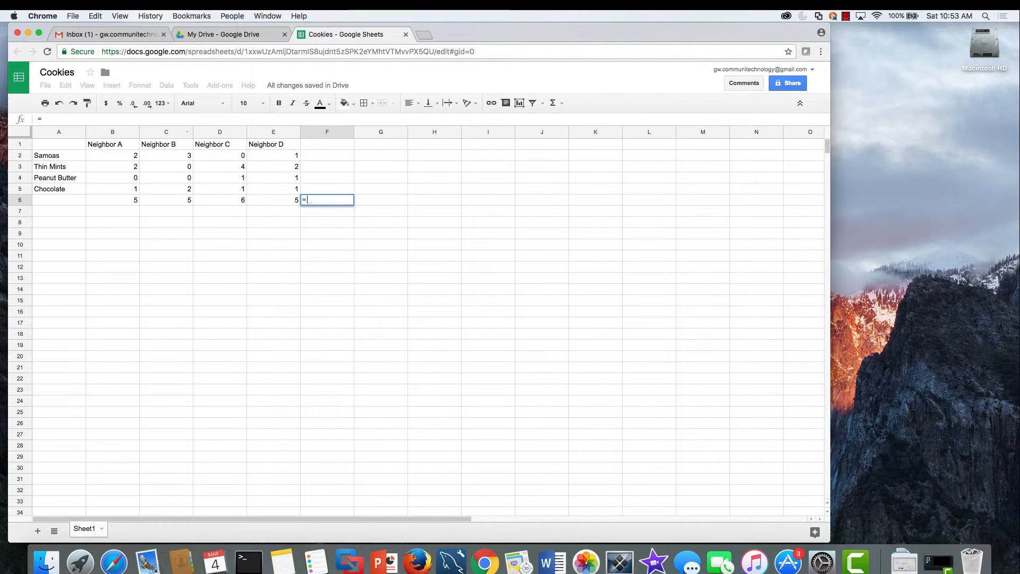
type("sum")
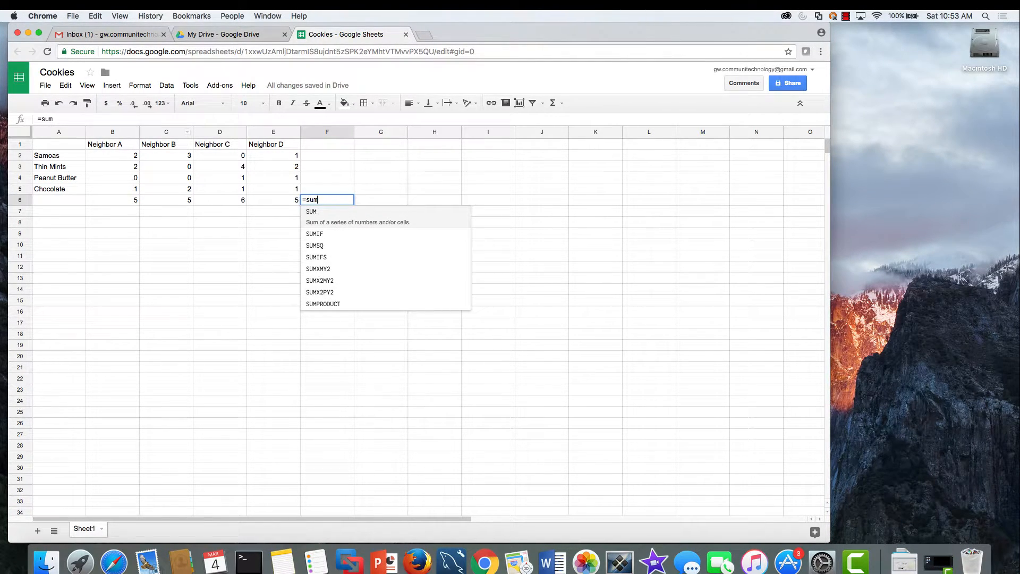
type("(")
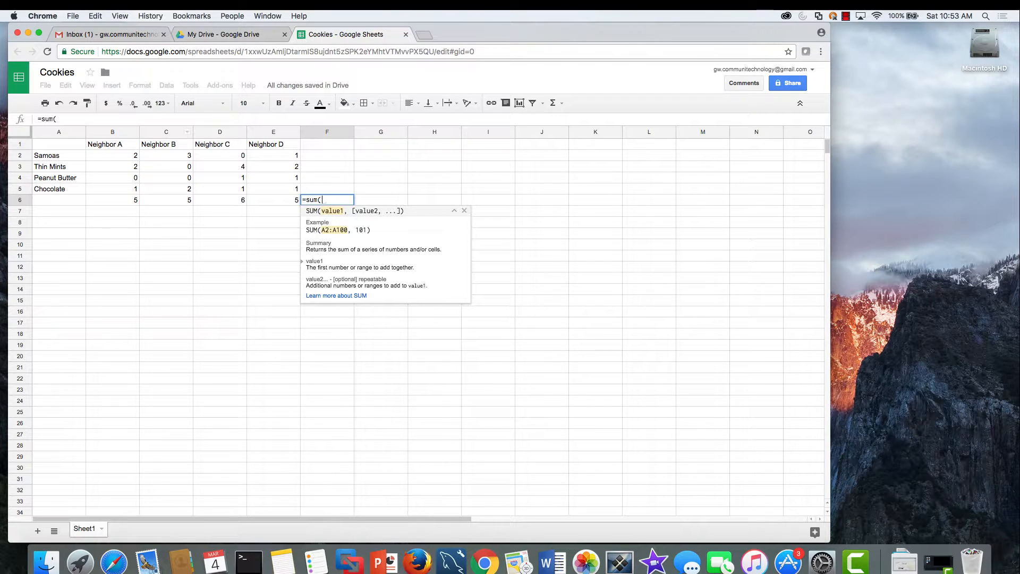
left_click(113, 200)
left_click_drag(113, 203, 254, 199)
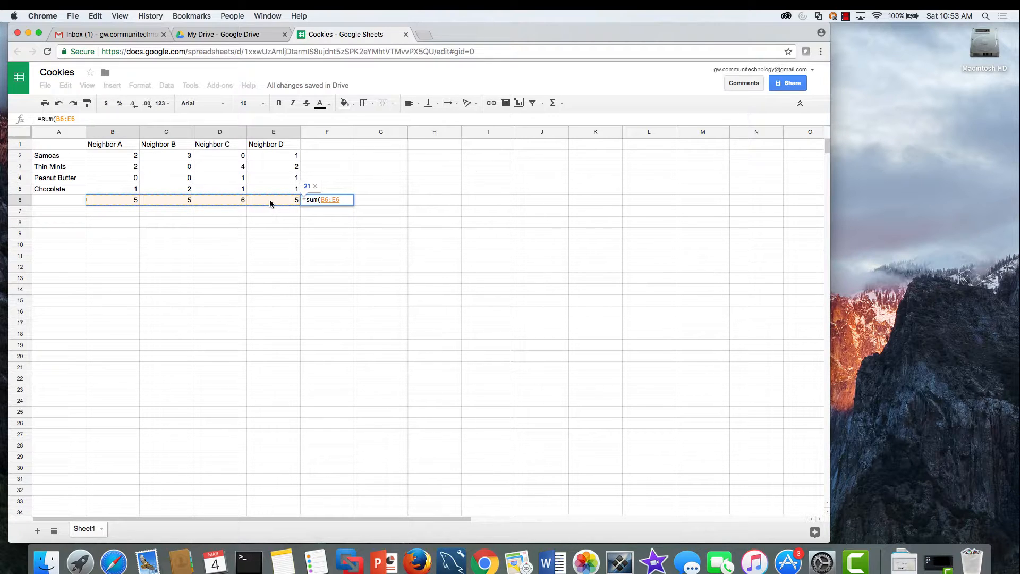
key("Return")
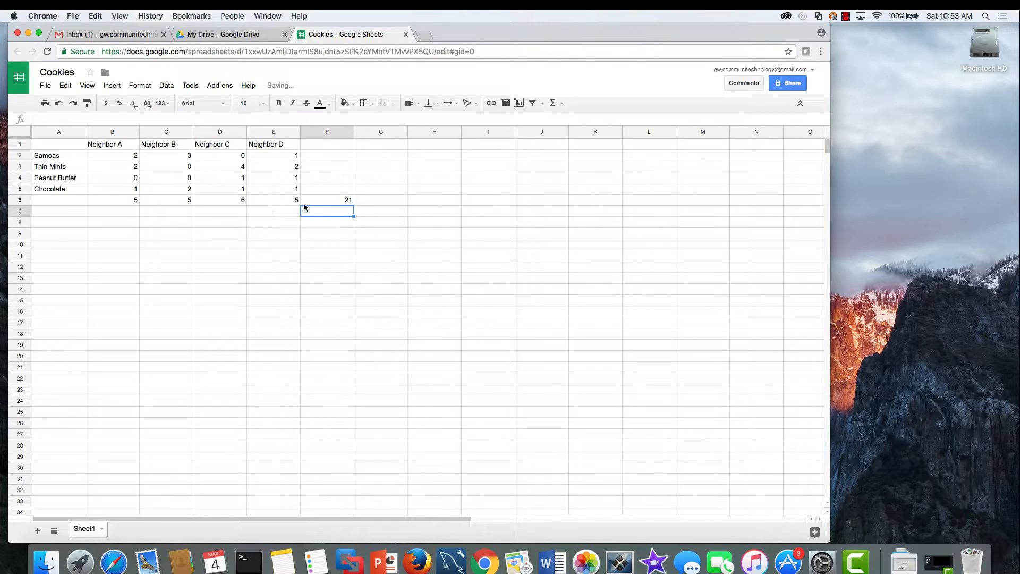
Compare the sum formula in F6 with the column sum formulas in B6 through E6.
left_click(319, 202)
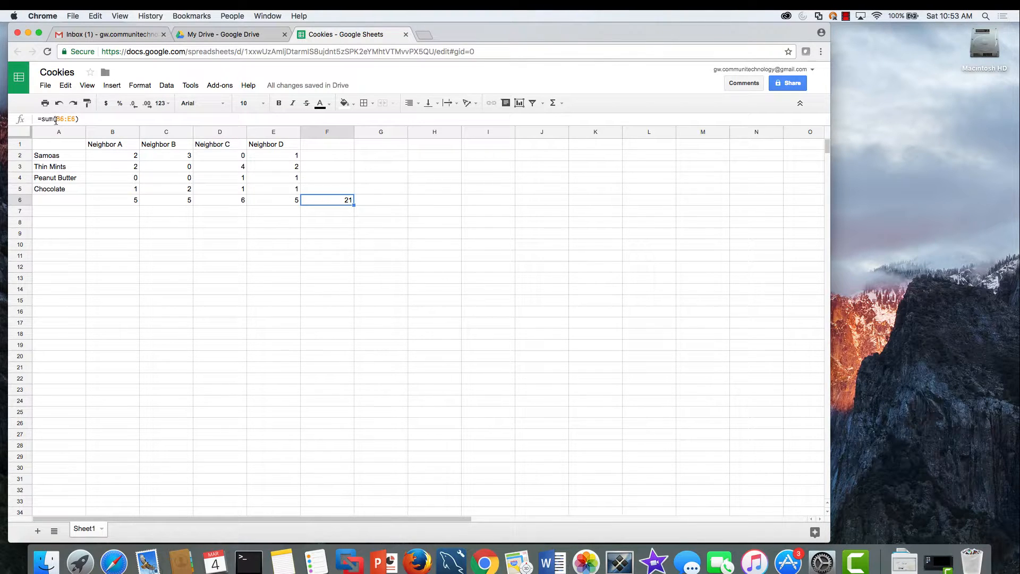
left_click(116, 203)
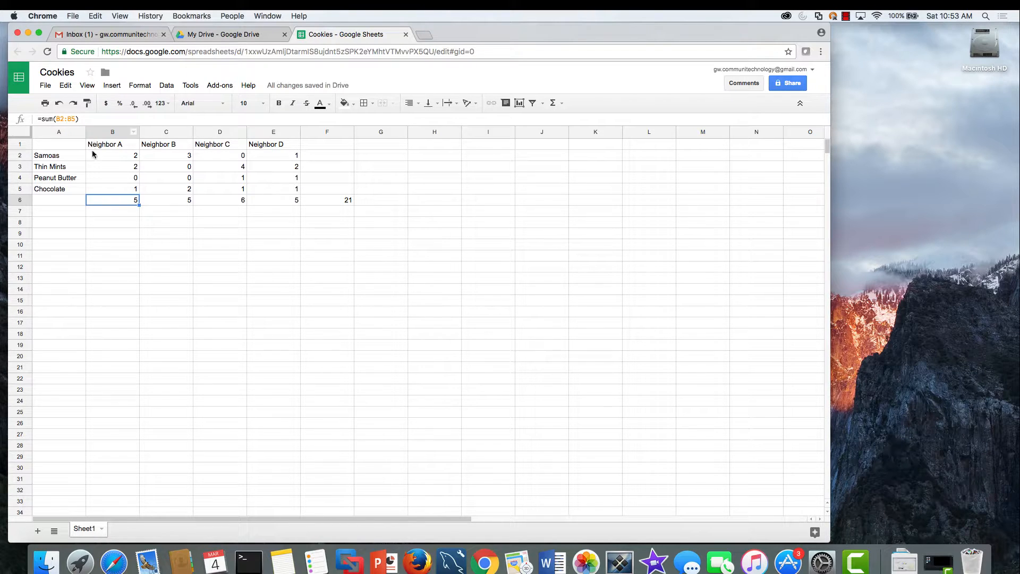
left_click(349, 199)
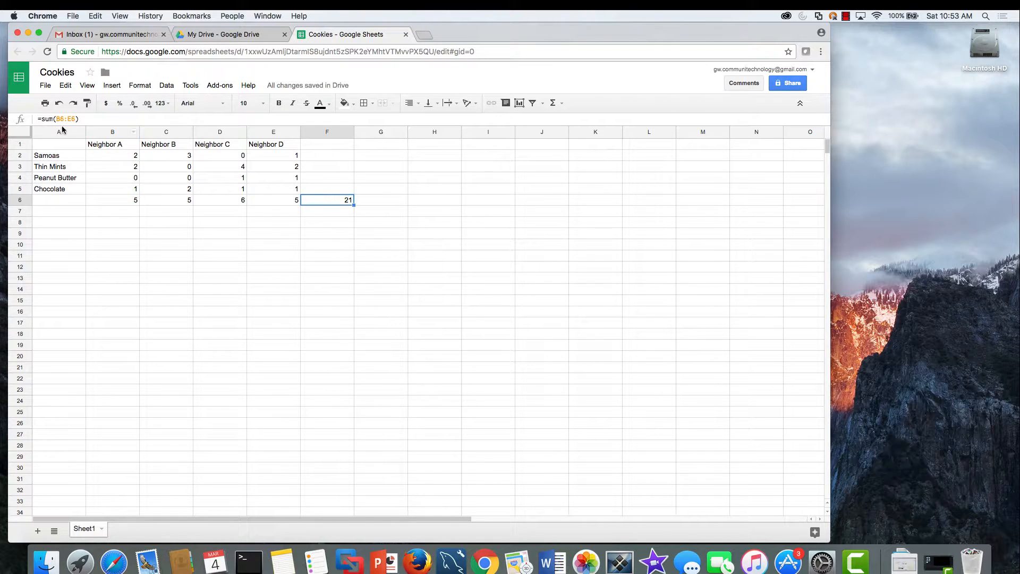
left_click(114, 203)
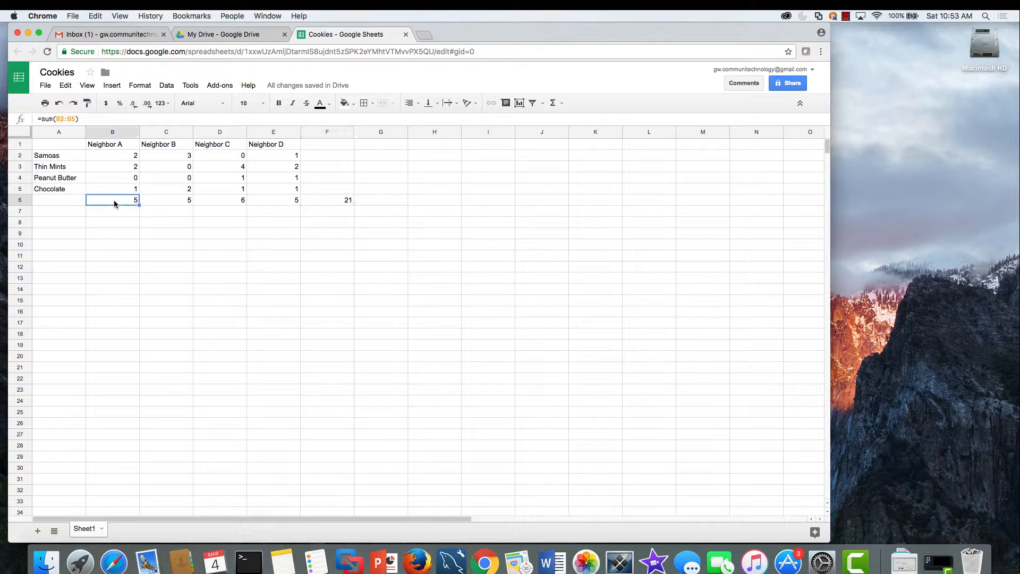
left_click(181, 200)
left_click(224, 199)
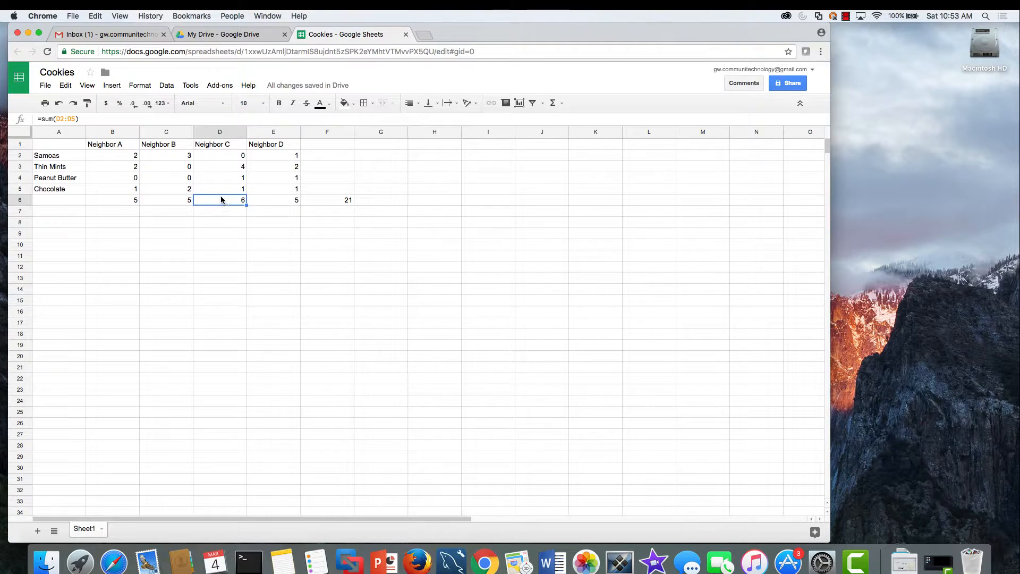
left_click(277, 202)
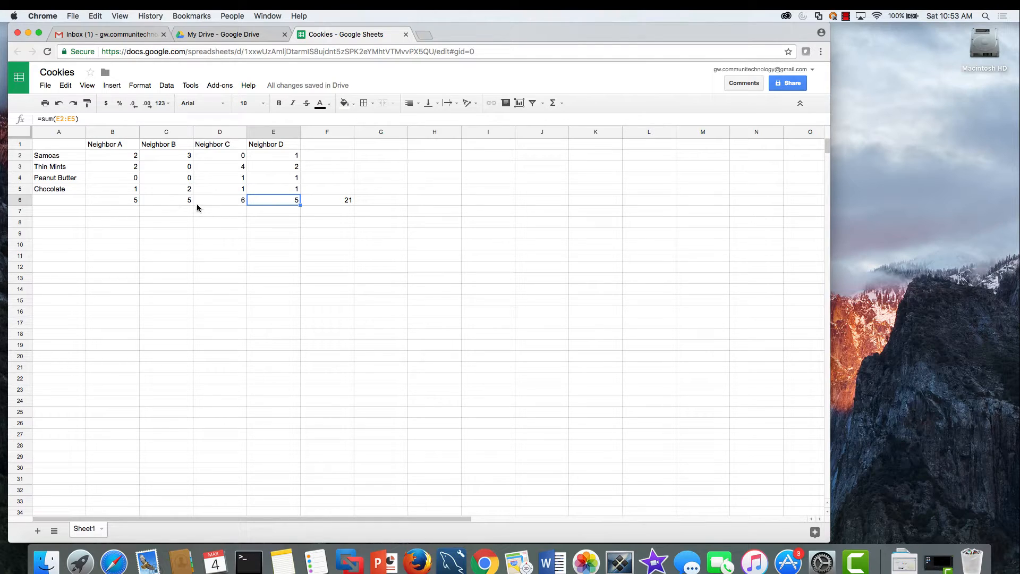
left_click(325, 200)
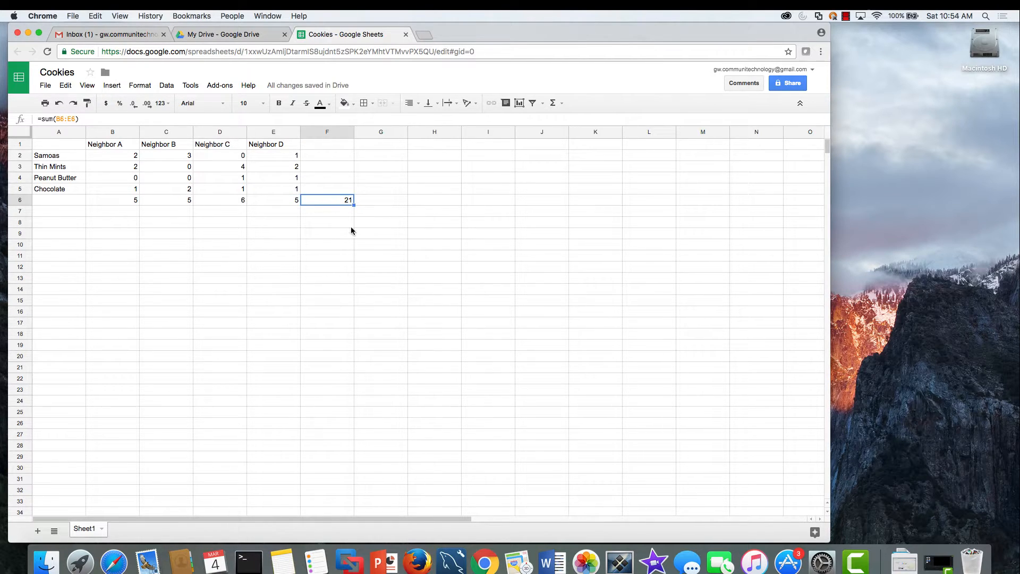
Enter the text "*note: each box of cookies is $4.99" in cell A8.
left_click(336, 223)
left_click(336, 264)
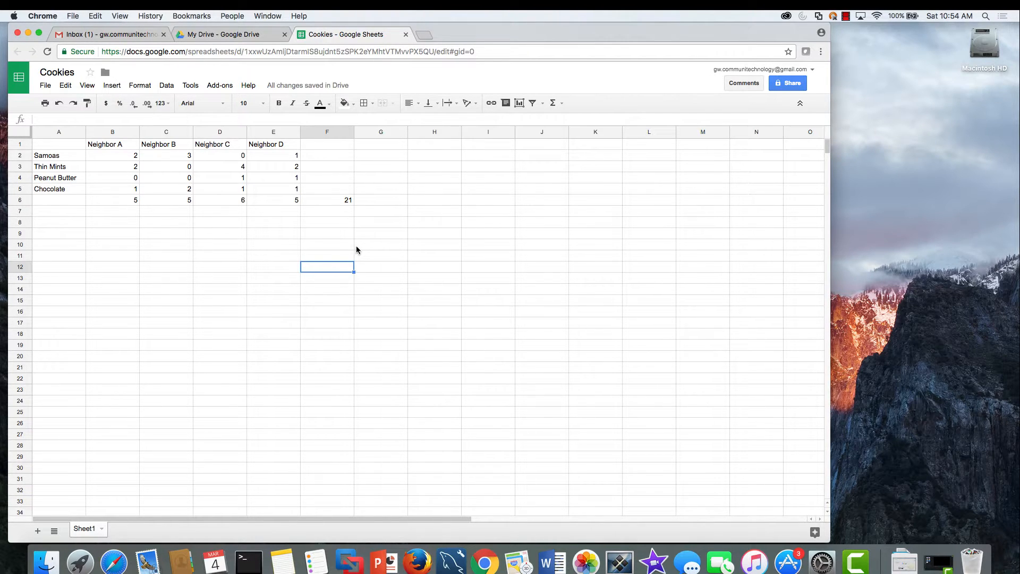
left_click(60, 223)
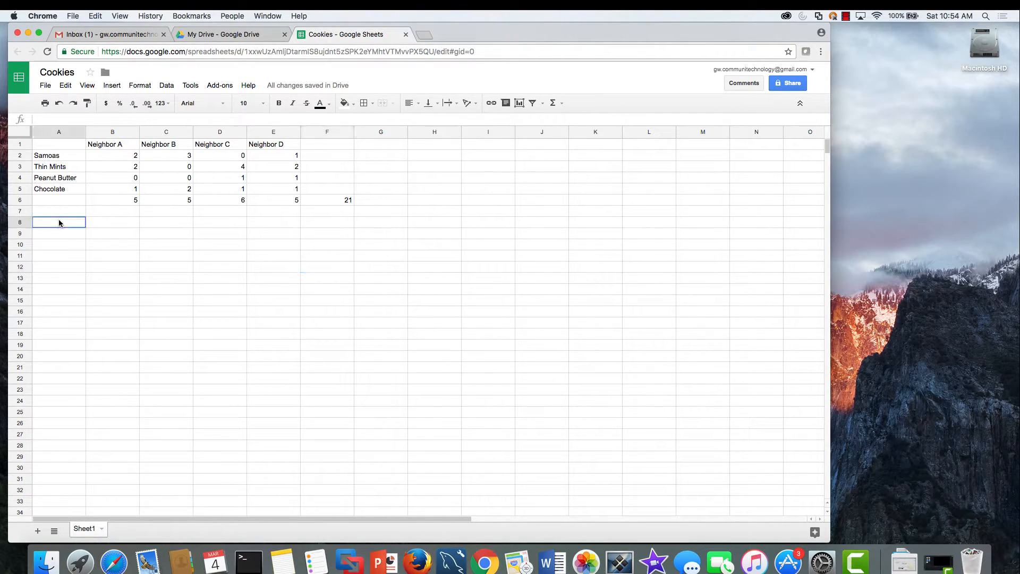
type("*note: each box of cookies ")
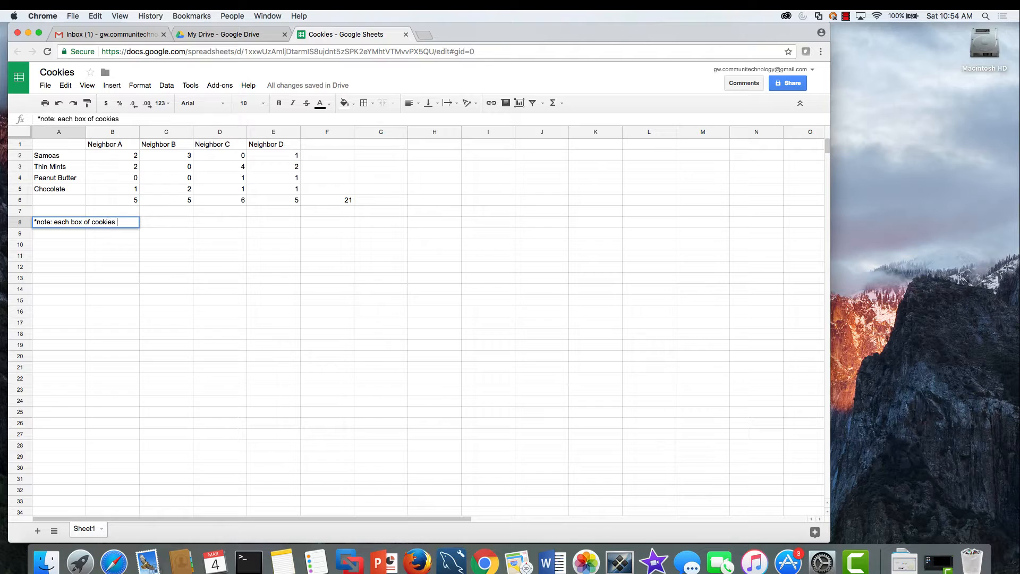
type("is $4.99")
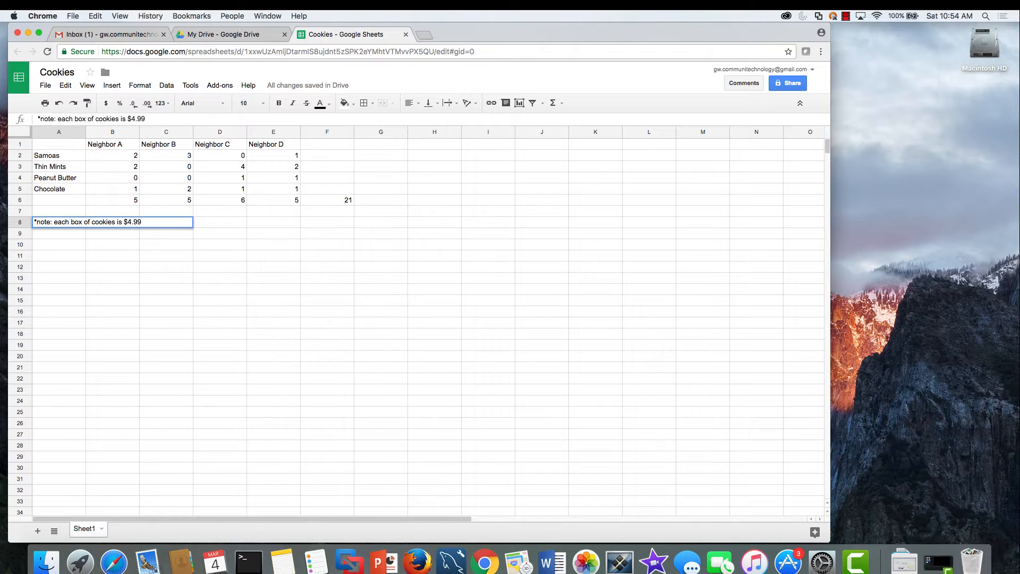
key("Return")
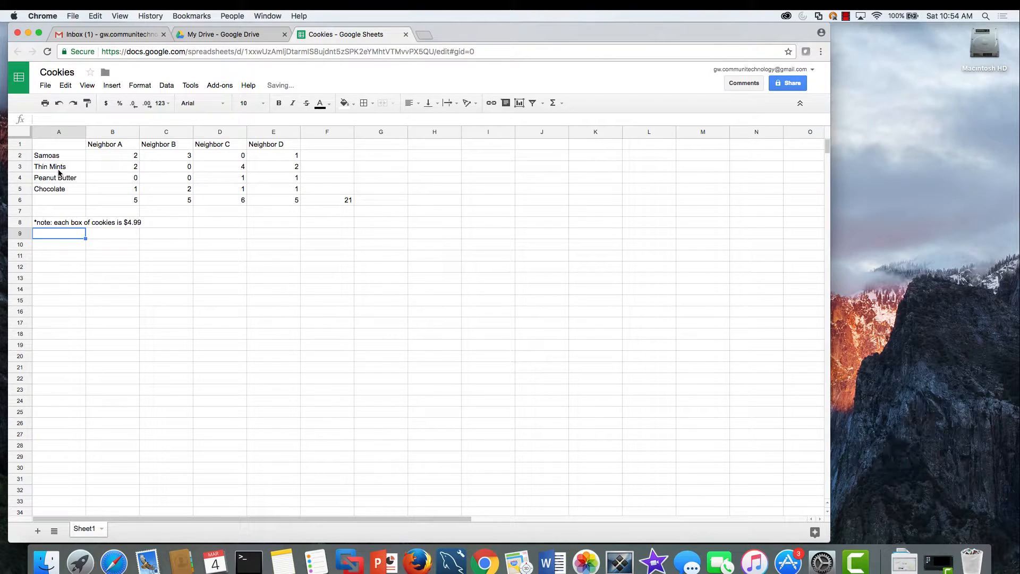
Enter the price per box, 4.99, in cell F7 below the total number of boxes.
left_click(339, 201)
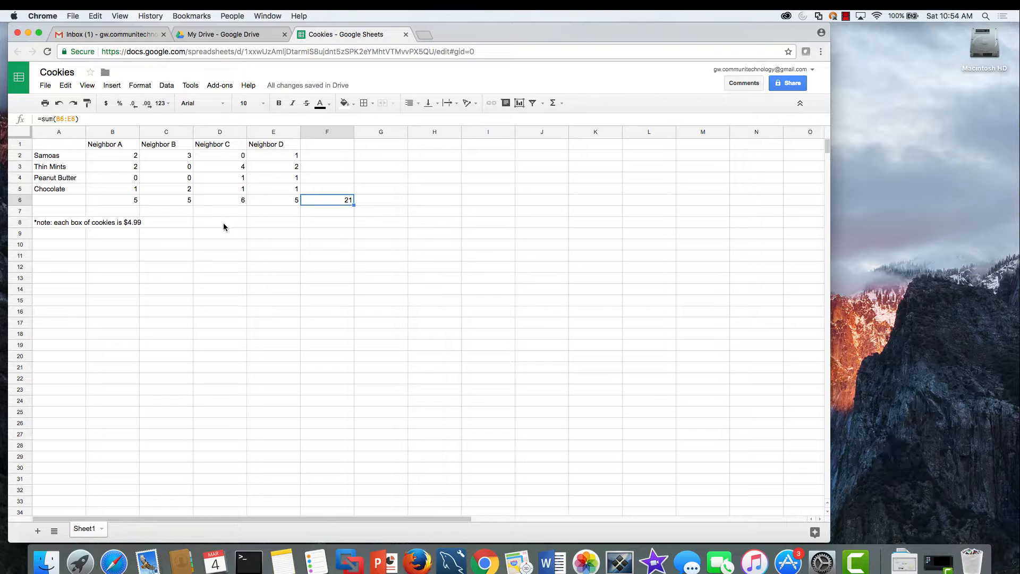
left_click(341, 211)
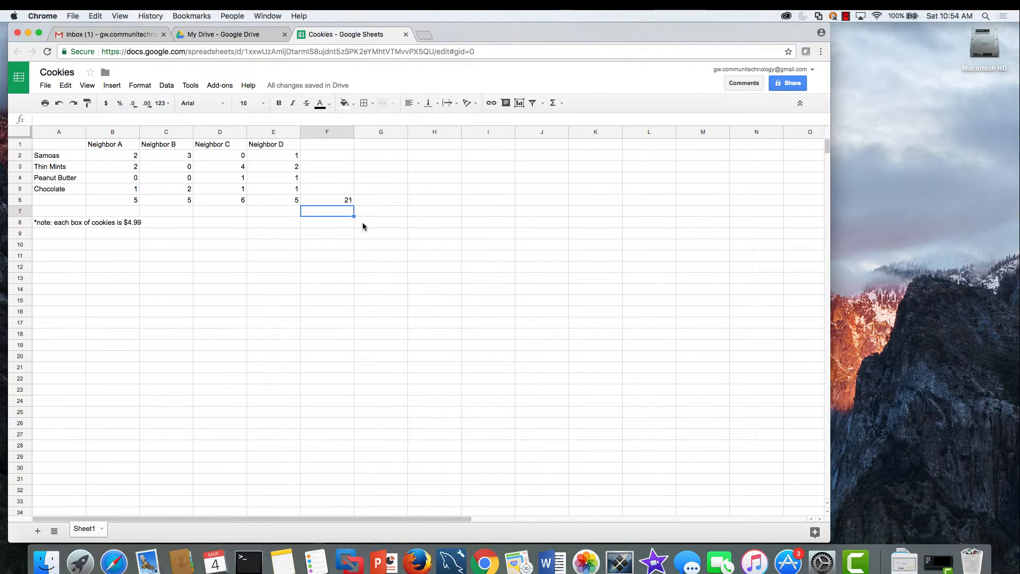
type("4.99")
key("Return")
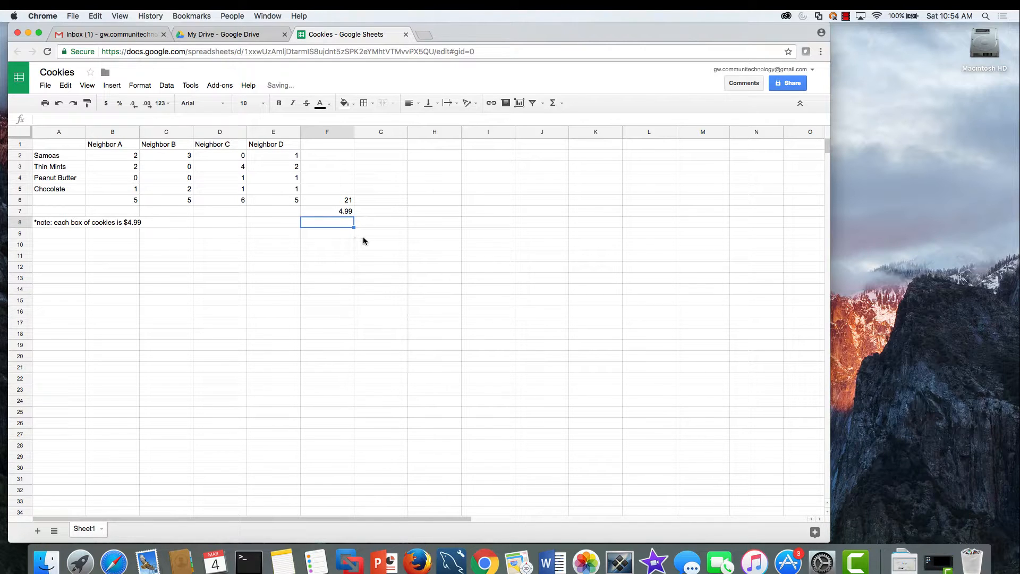
Format the price in cell F7 with the Currency number format that shows cents.
left_click(344, 212)
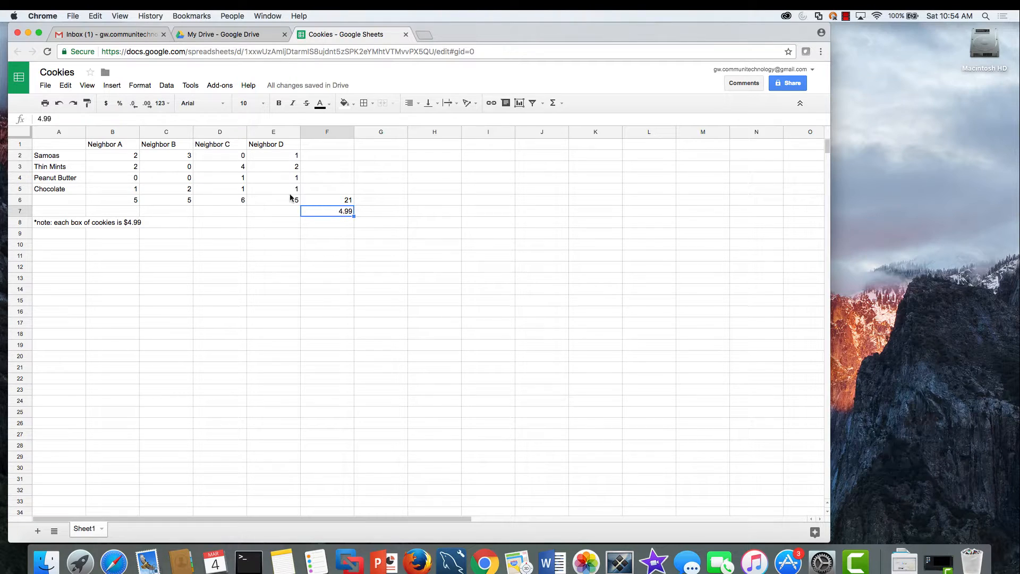
left_click(142, 85)
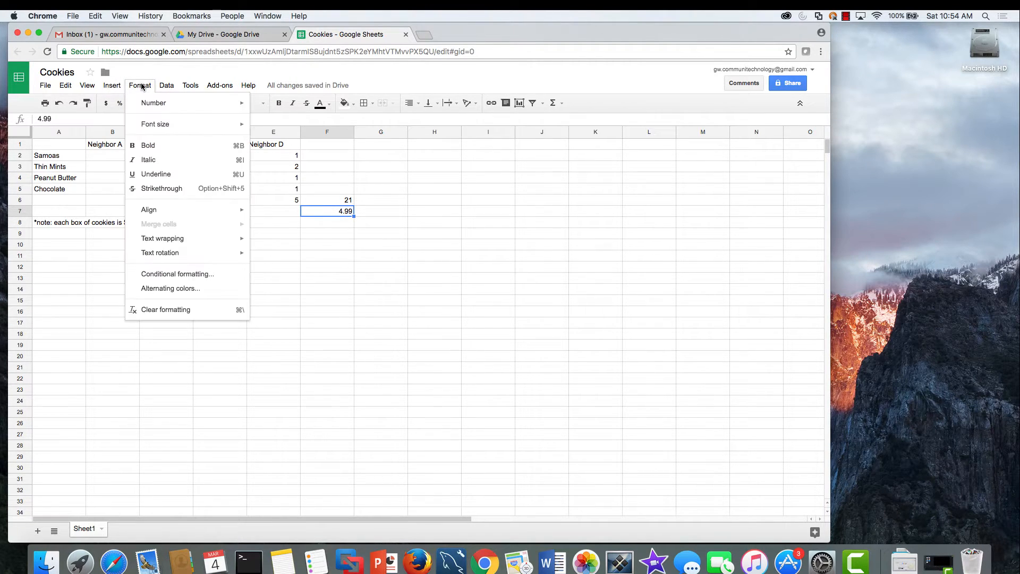
mouse_move(148, 102)
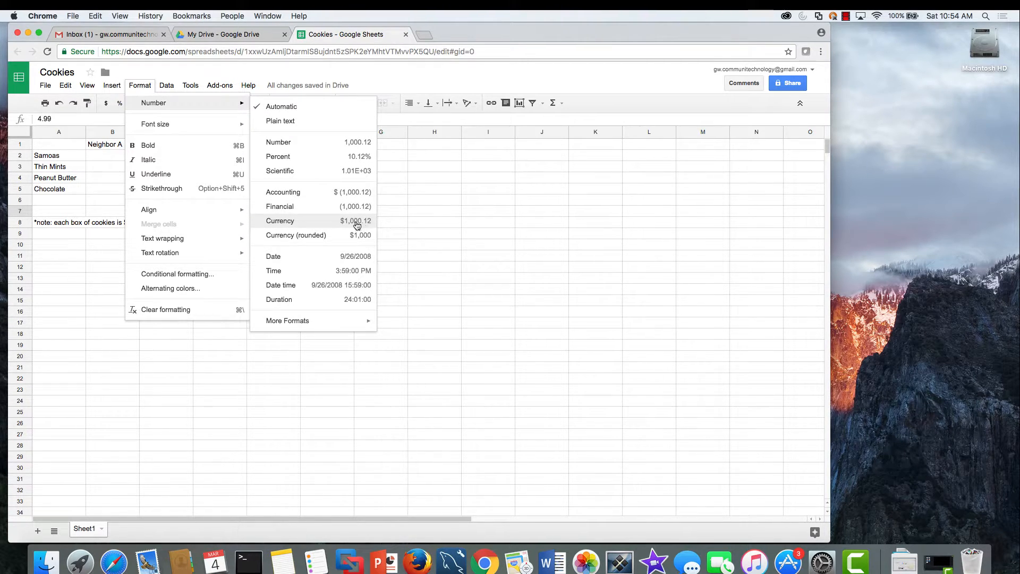
left_click(320, 221)
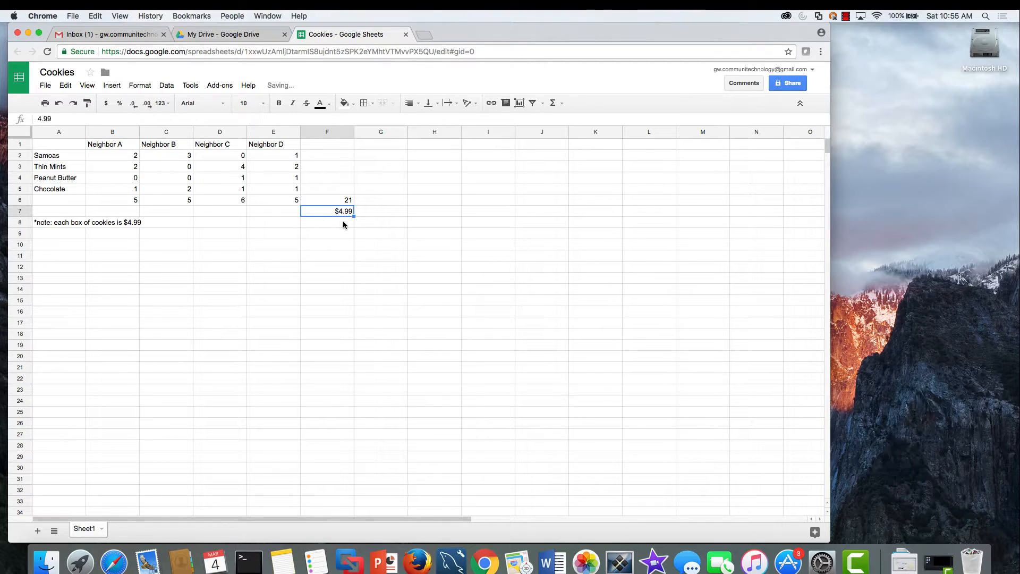
Calculate the total cost in cell F8 by multiplying boxes by price with the formula =sum(f6*f7).
left_click(343, 224)
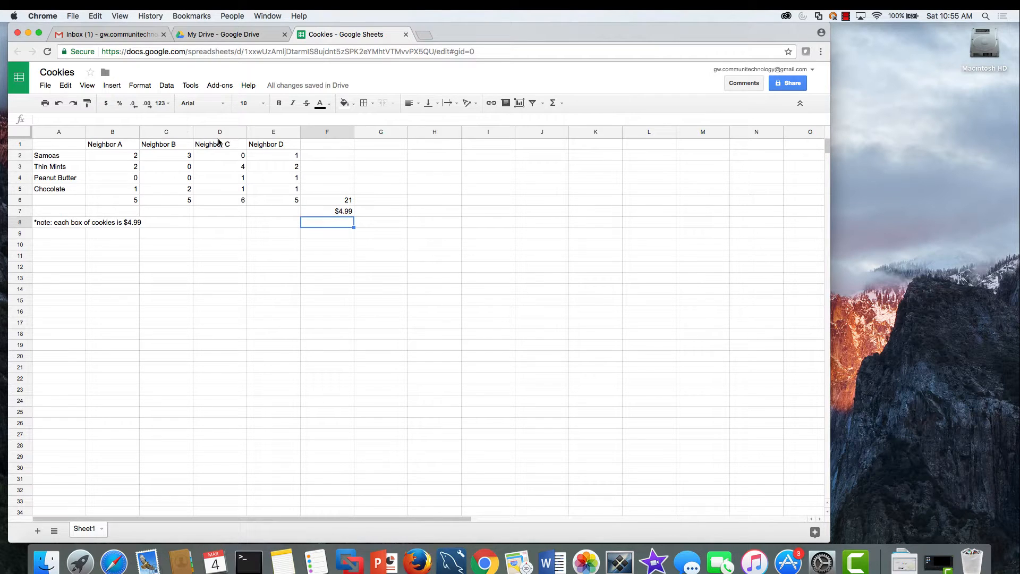
type("=")
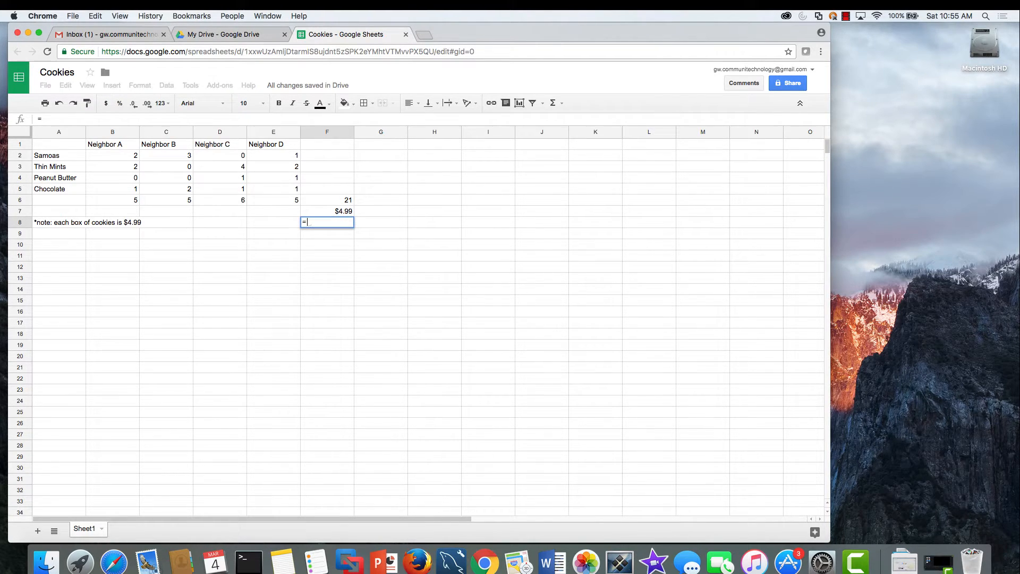
type("sum")
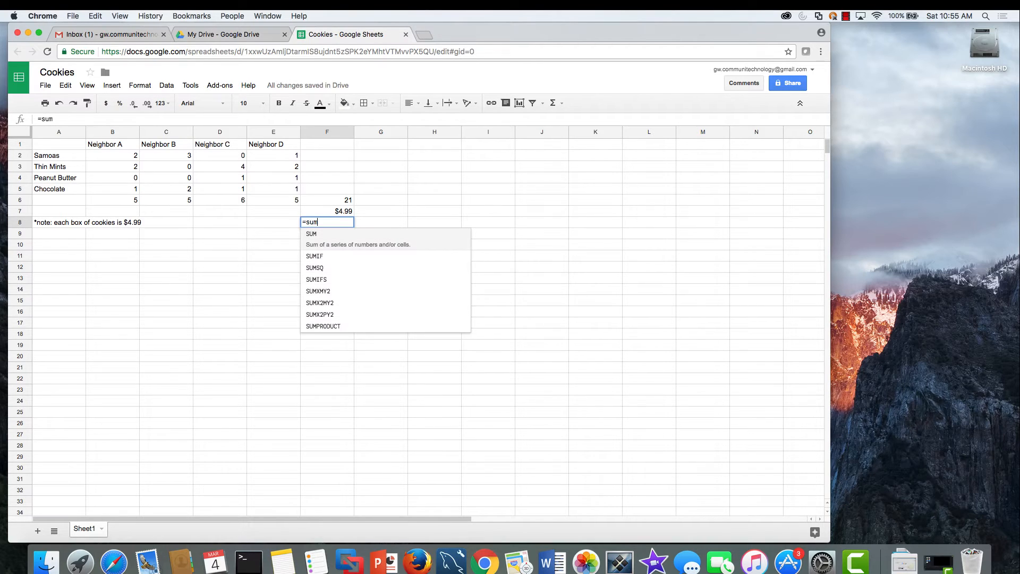
type("(")
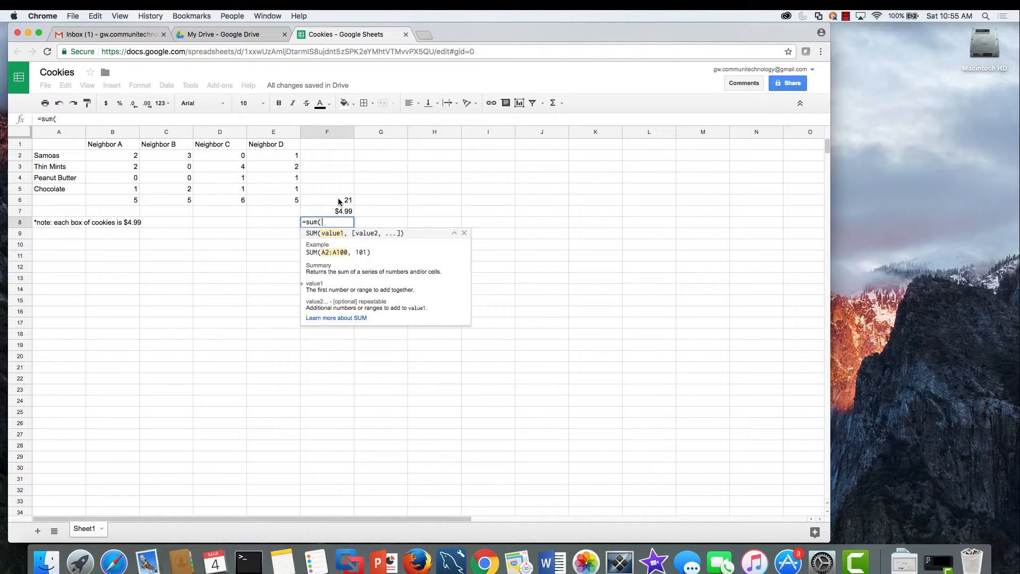
type("f6")
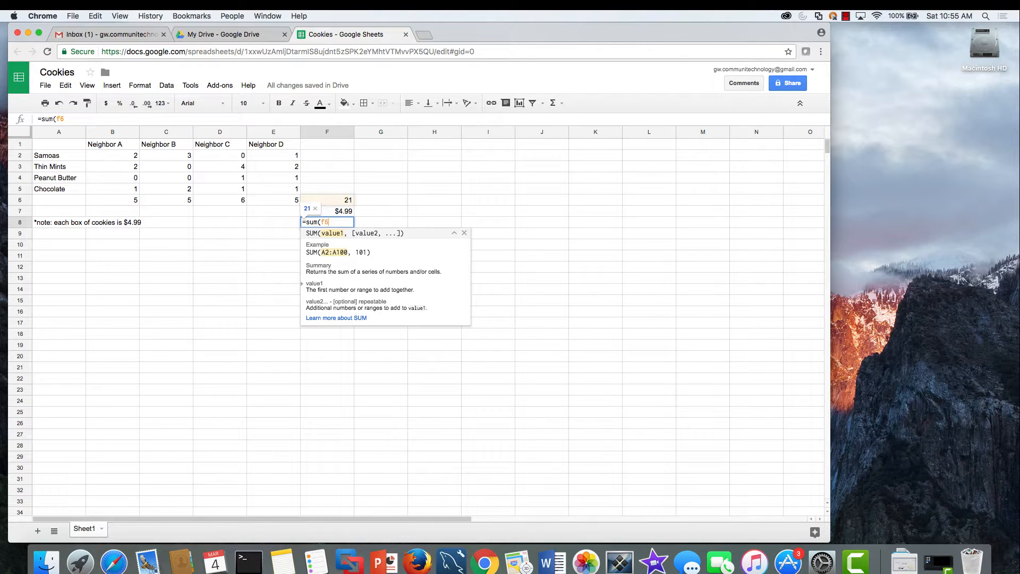
type("*")
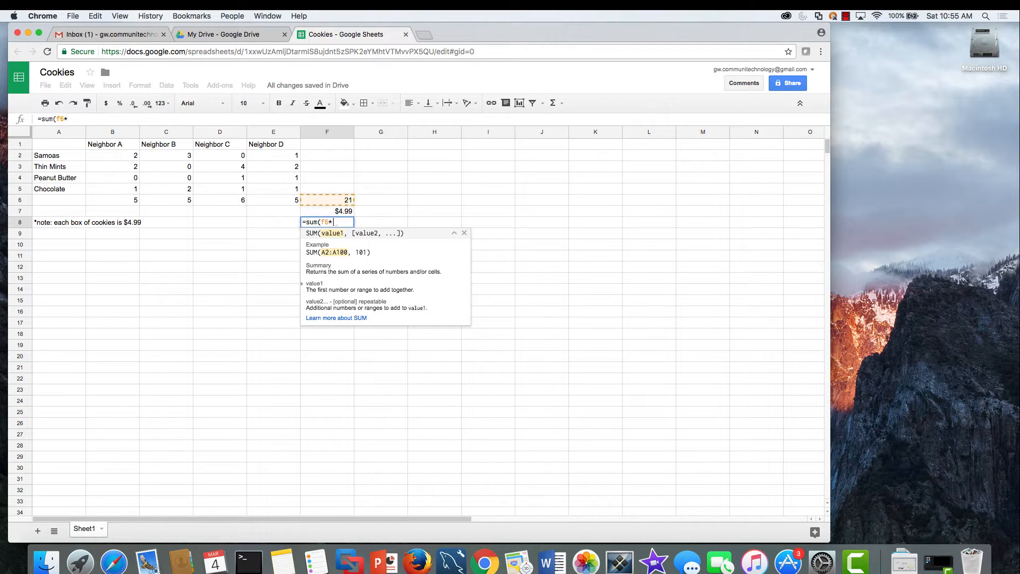
type("f7")
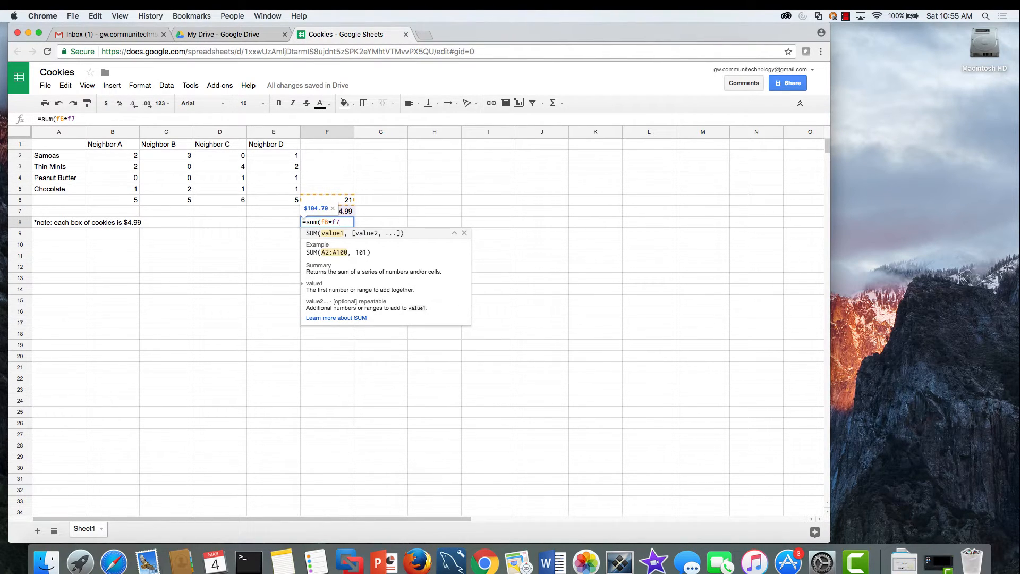
key("Return")
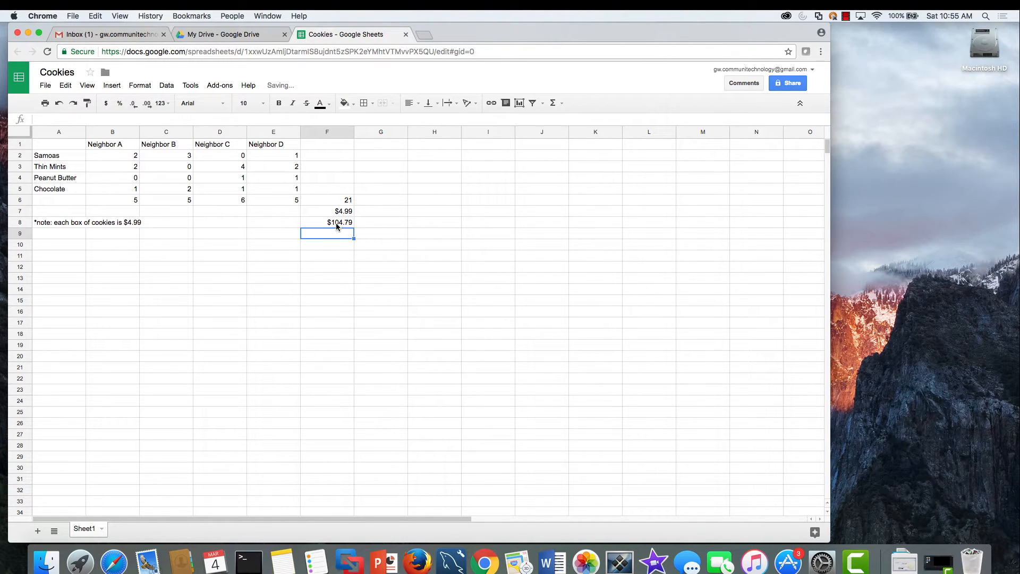
Review the total cost formula in cell F8 and the box total and price in cells F6 and F7 that it uses.
left_click(335, 222)
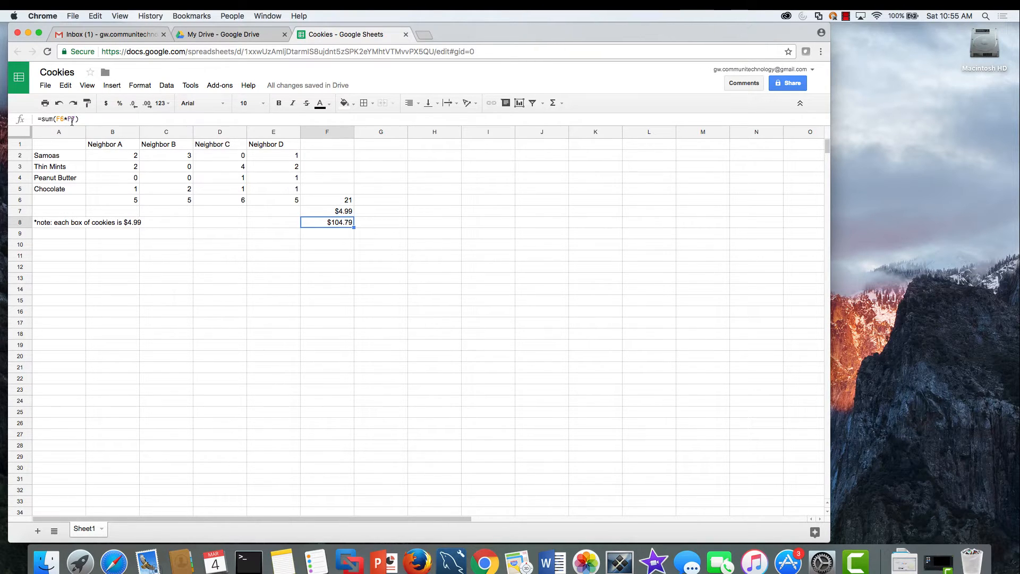
left_click(338, 202)
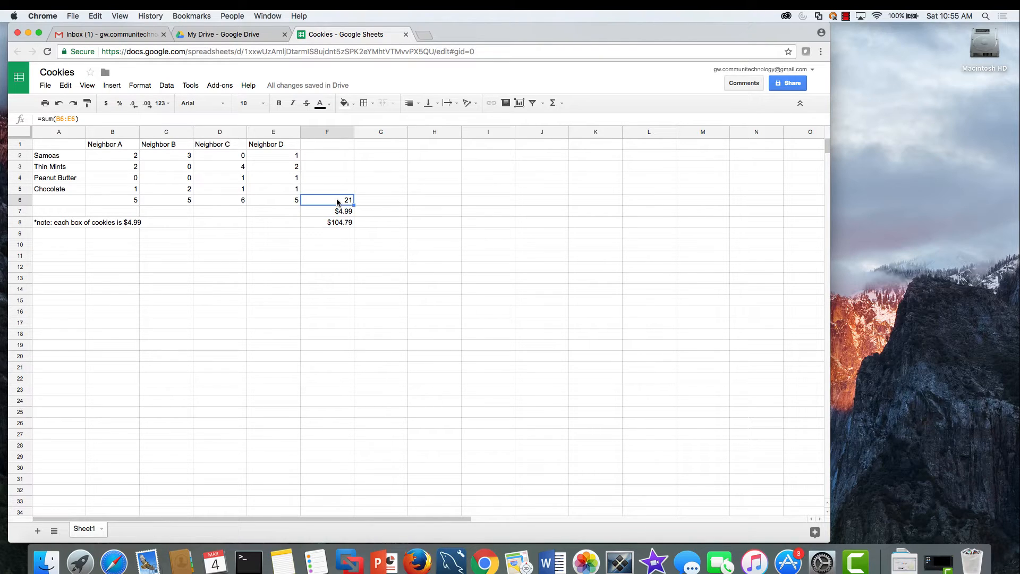
left_click(349, 213)
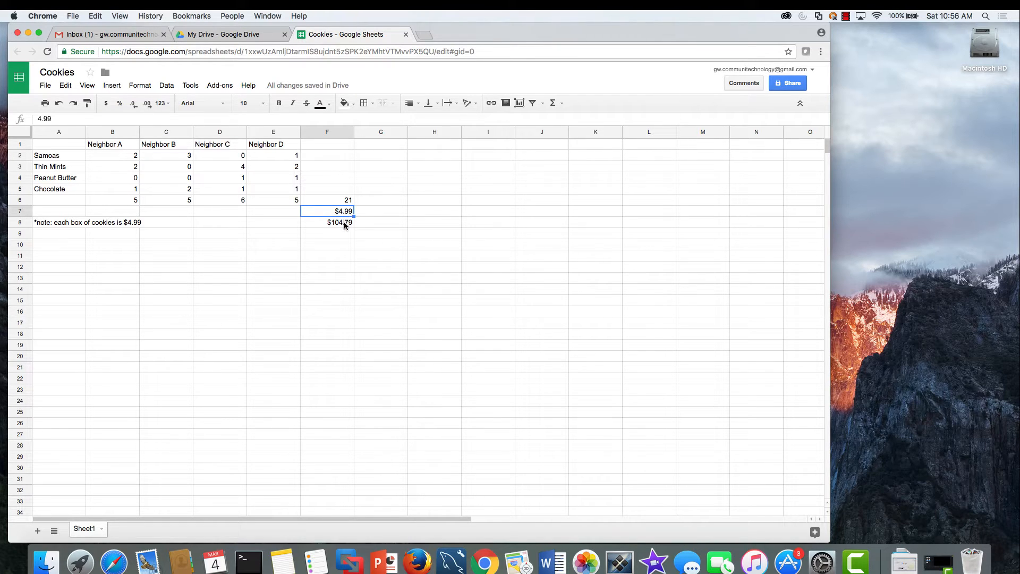
left_click(344, 223)
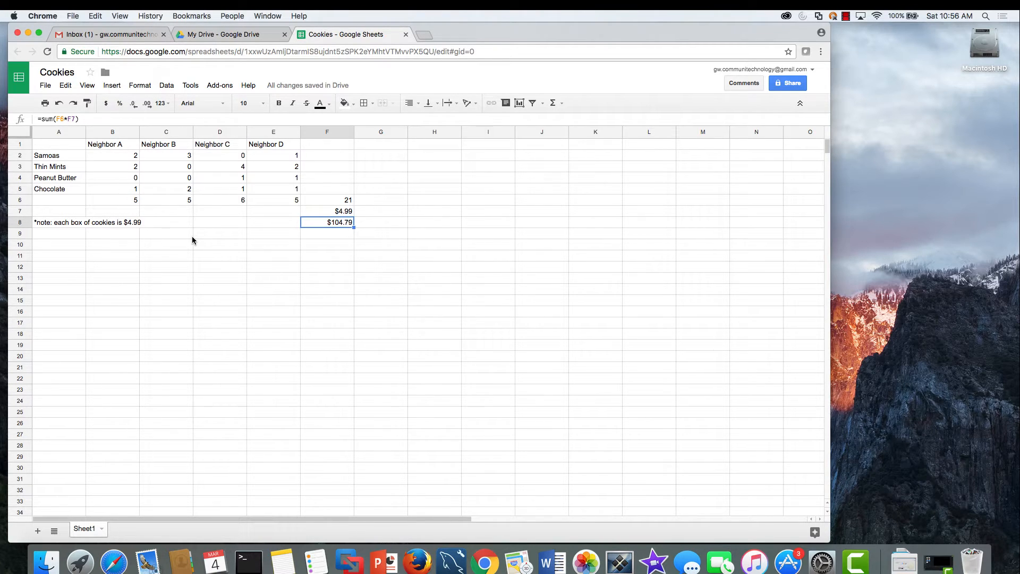
Set Neighbor A's Chocolate order in cell B5 to 0 and check the dependent formulas in cells B6, F6 and F8.
left_click(123, 187)
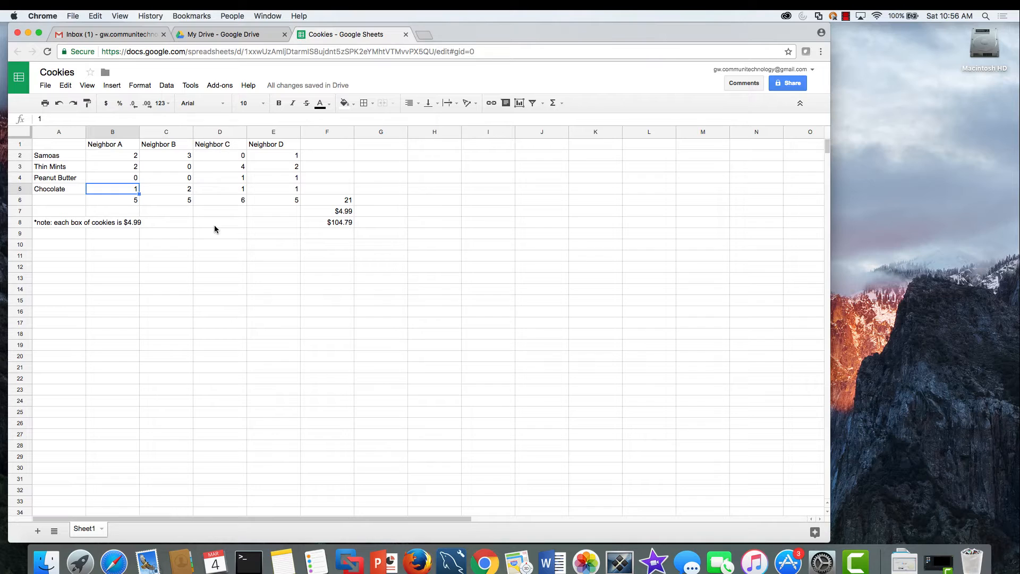
type("0")
key("Return")
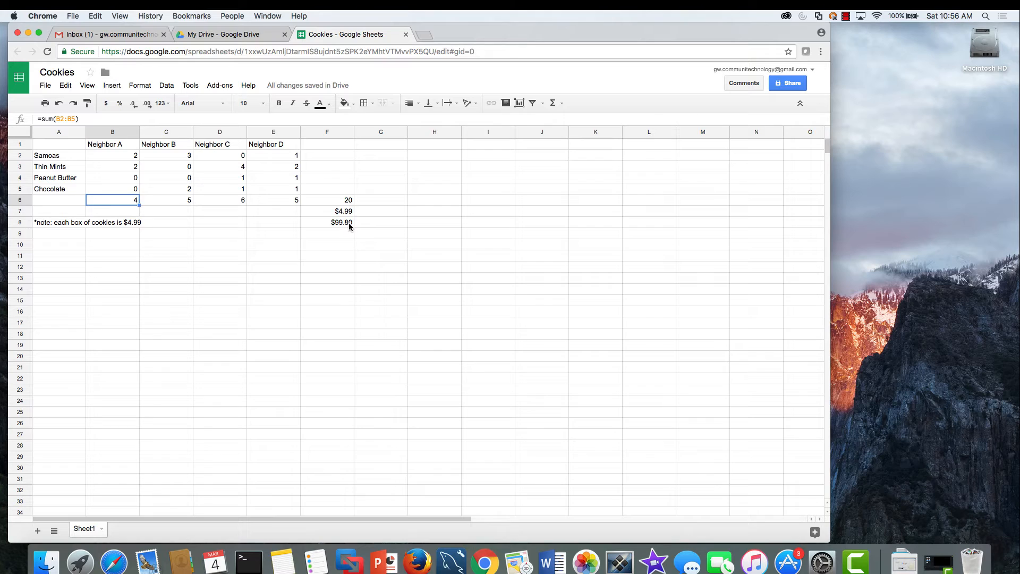
left_click(130, 189)
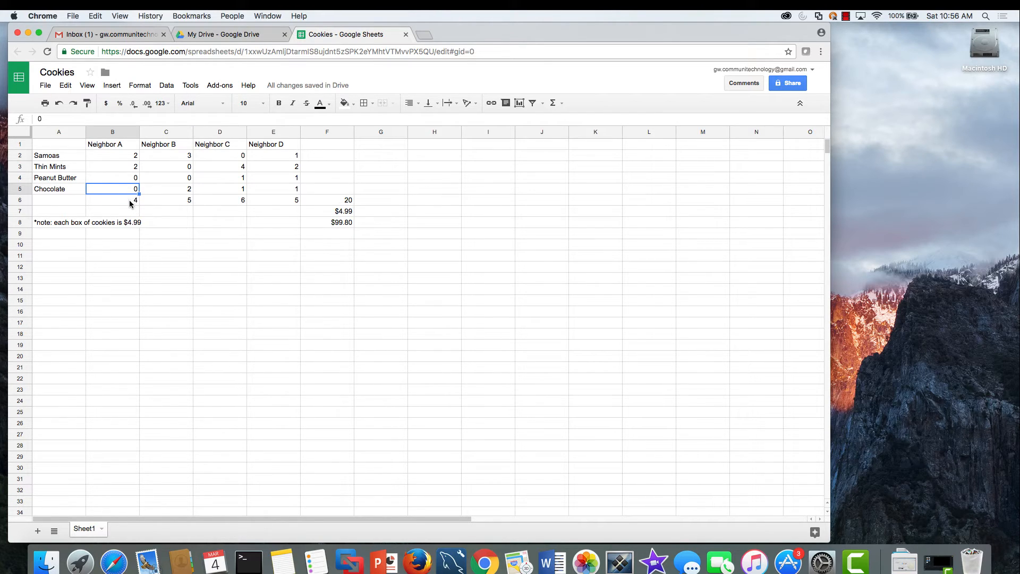
left_click(130, 201)
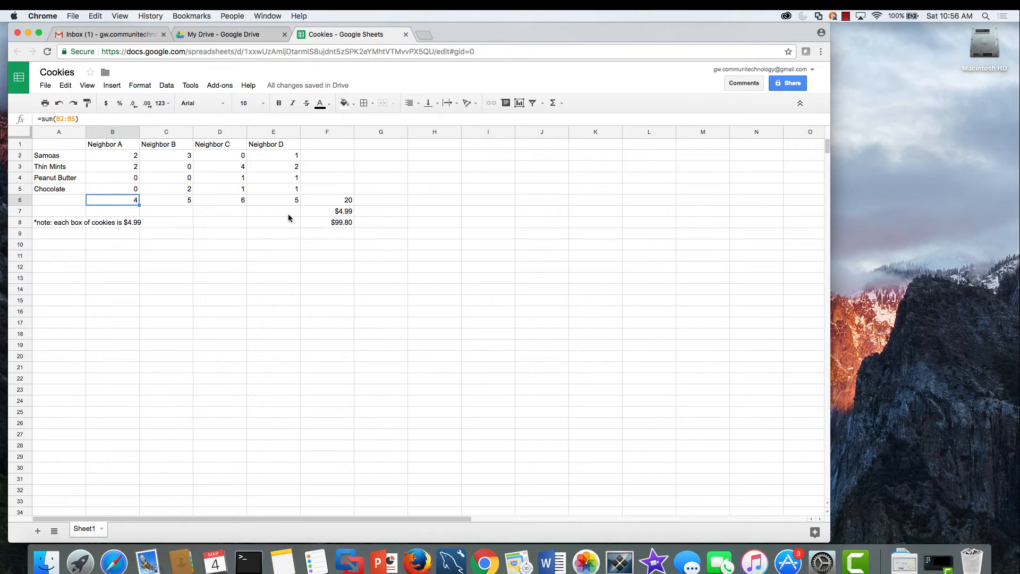
left_click(340, 201)
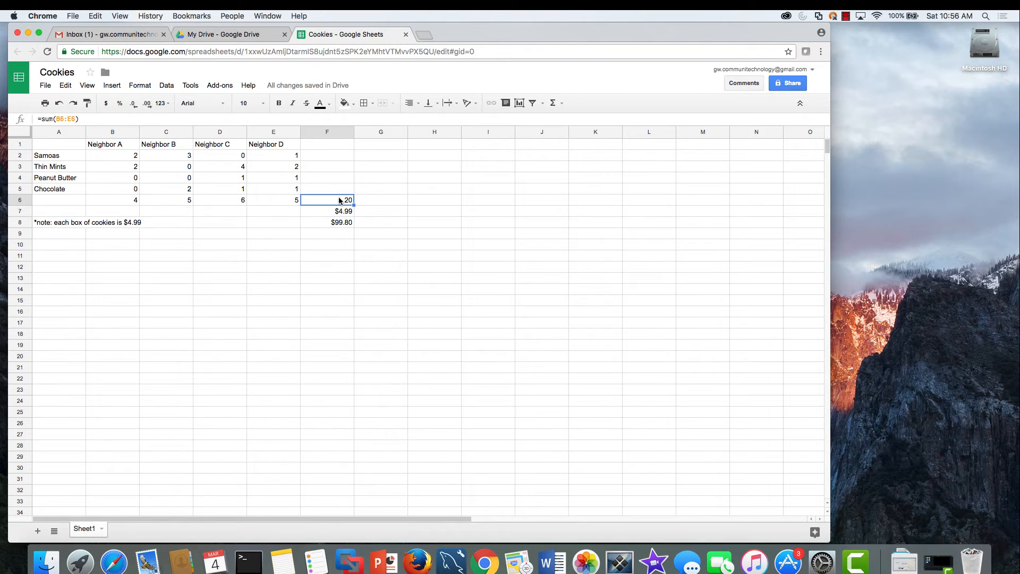
left_click(337, 223)
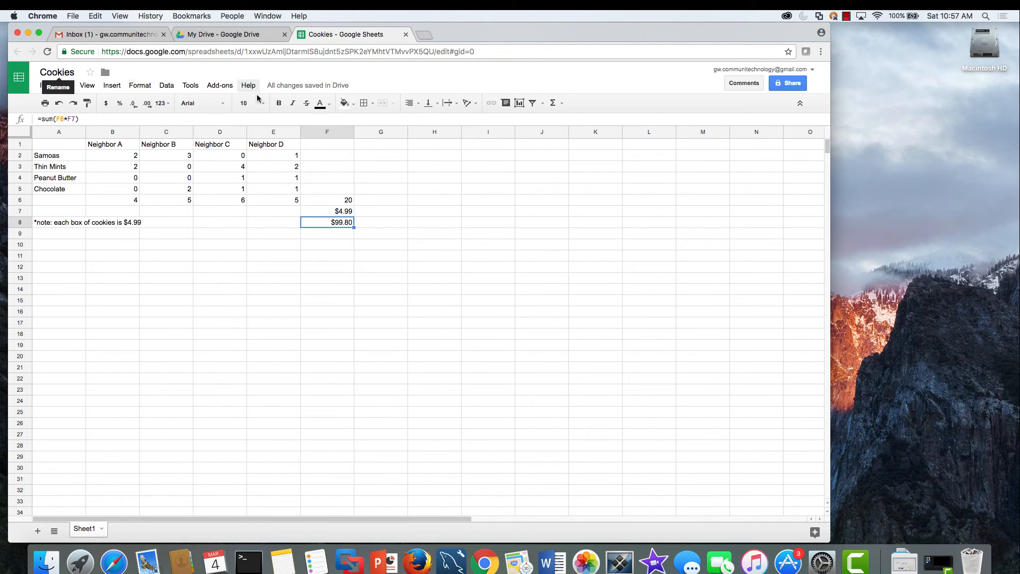
Close the Cookies spreadsheet to return to My Drive in Google Drive, and briefly view the list of Google apps.
left_click(405, 34)
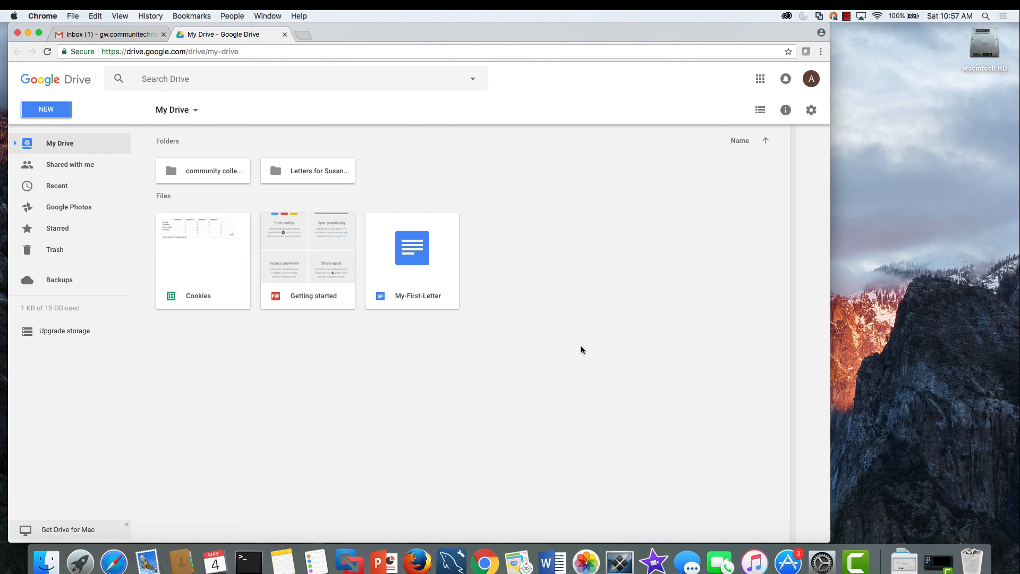
left_click(760, 80)
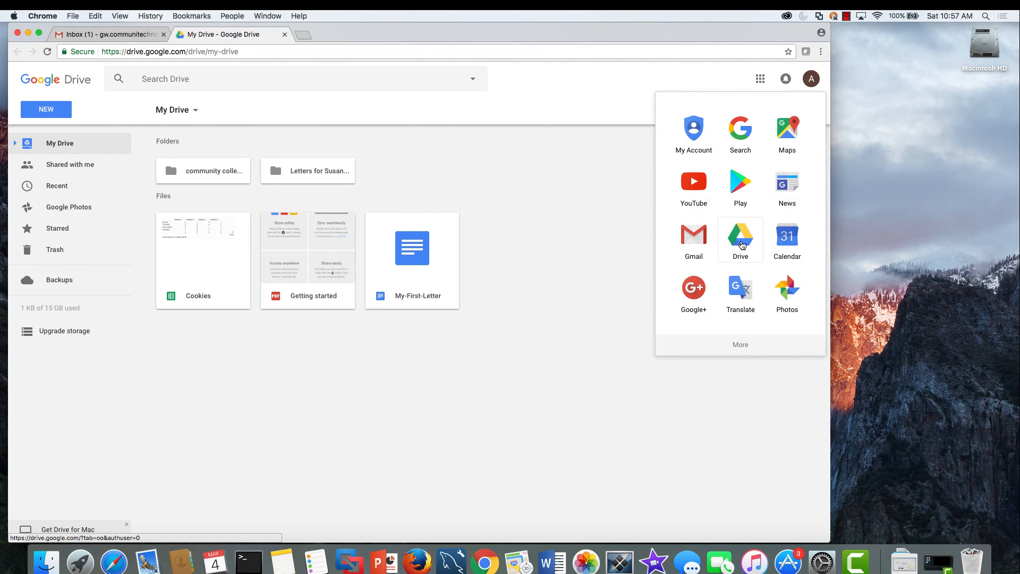
key("Escape")
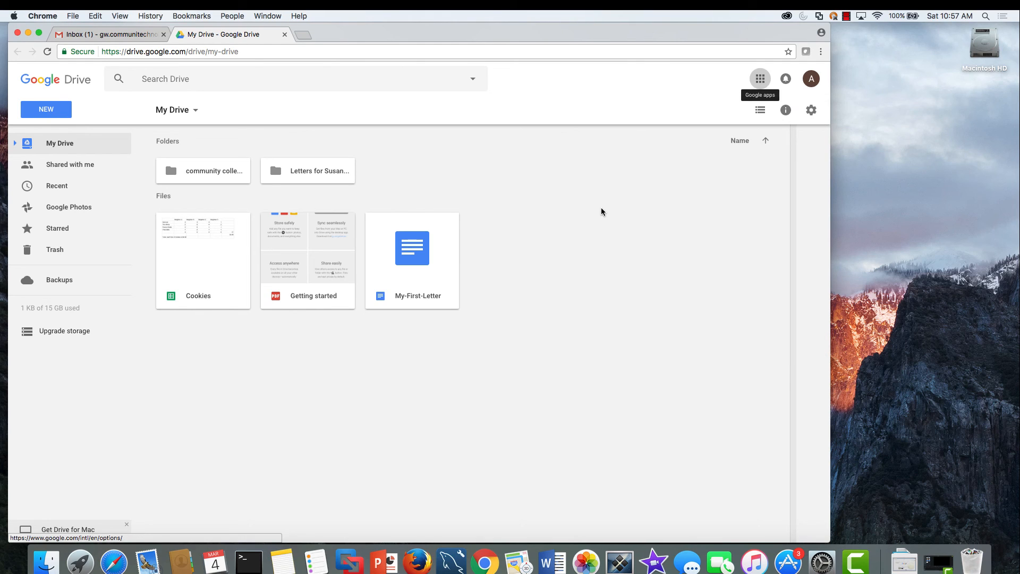